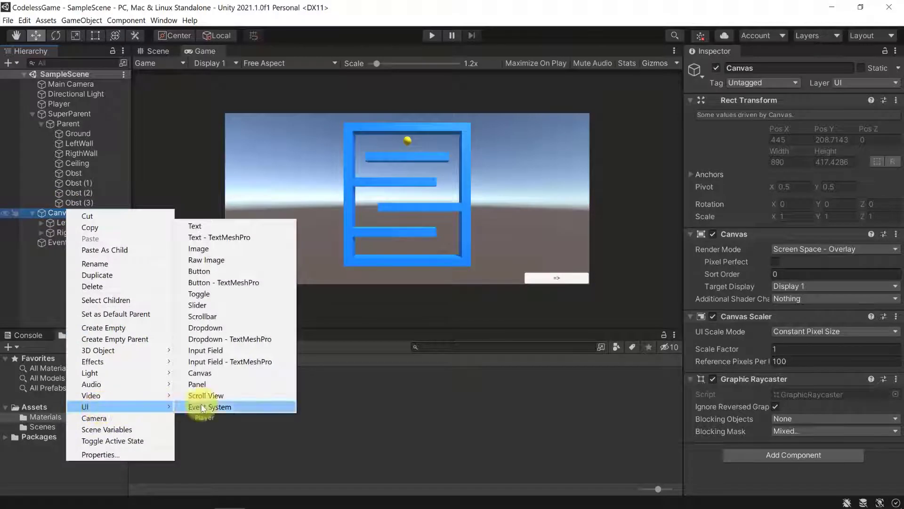
Add a UI Text element to the Canvas and frame the Canvas in the Scene view.
{"action": "left_click", "coordinate": [206, 227]}
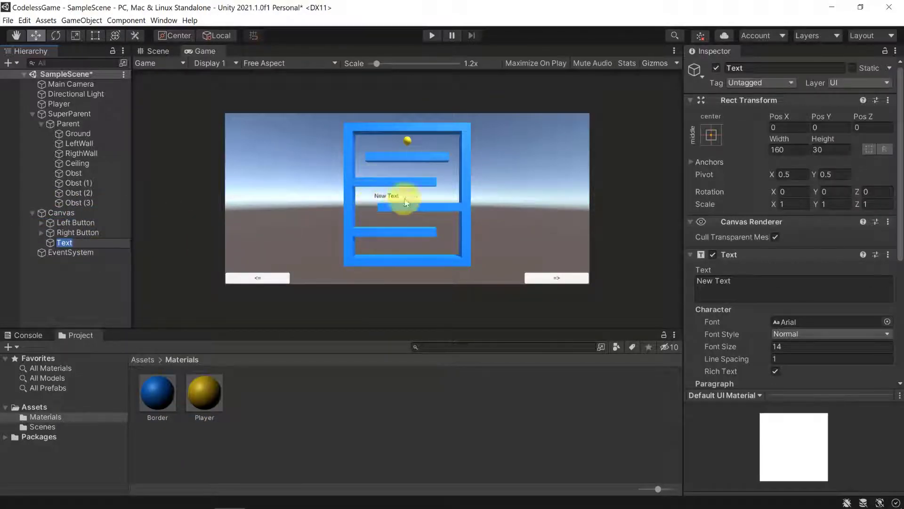
{"action": "left_click", "coordinate": [156, 52]}
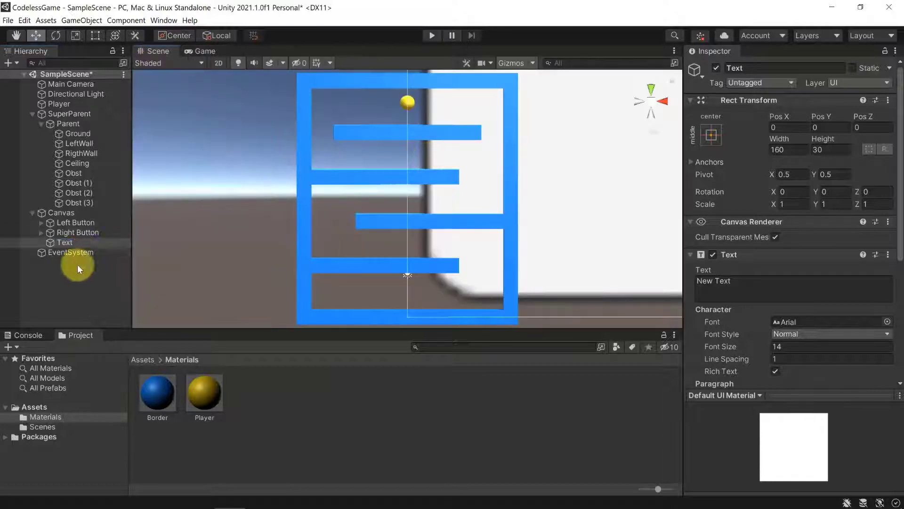
{"action": "double_click", "coordinate": [61, 213]}
{"action": "scroll", "coordinate": [417, 204], "scroll_direction": "up", "scroll_amount": 6}
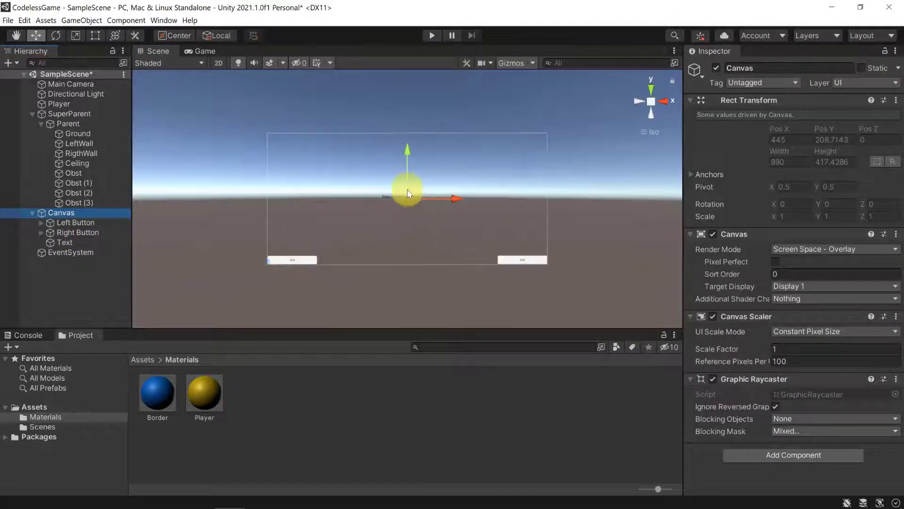
Set the new Text element's content to "You won!".
{"action": "left_click", "coordinate": [44, 242]}
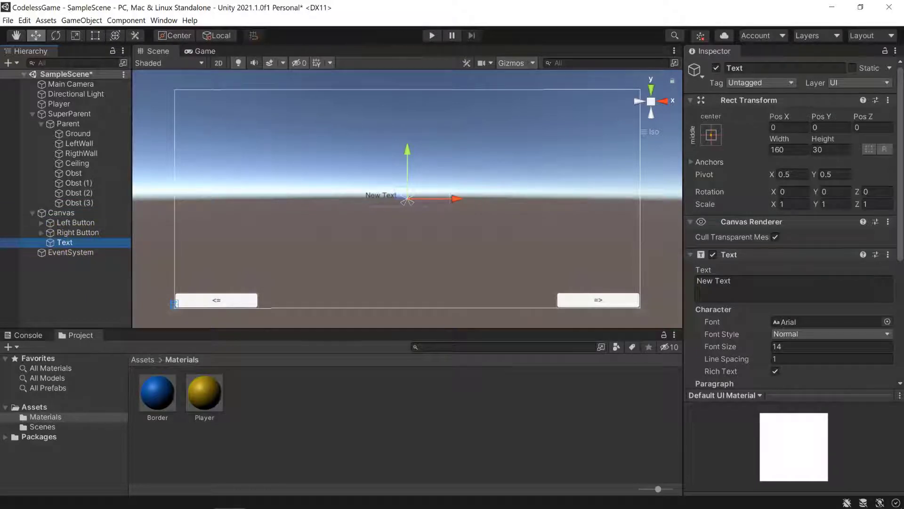
{"action": "left_click", "coordinate": [726, 289]}
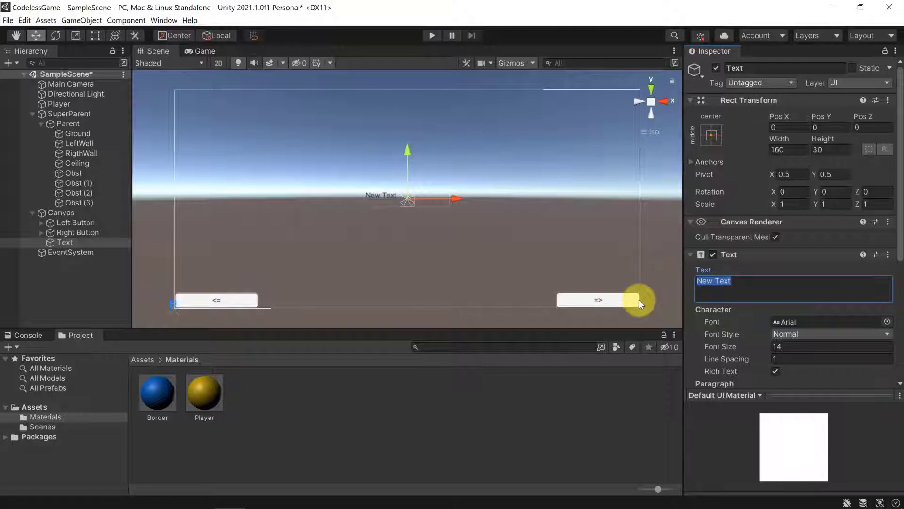
{"action": "type", "text": "You "}
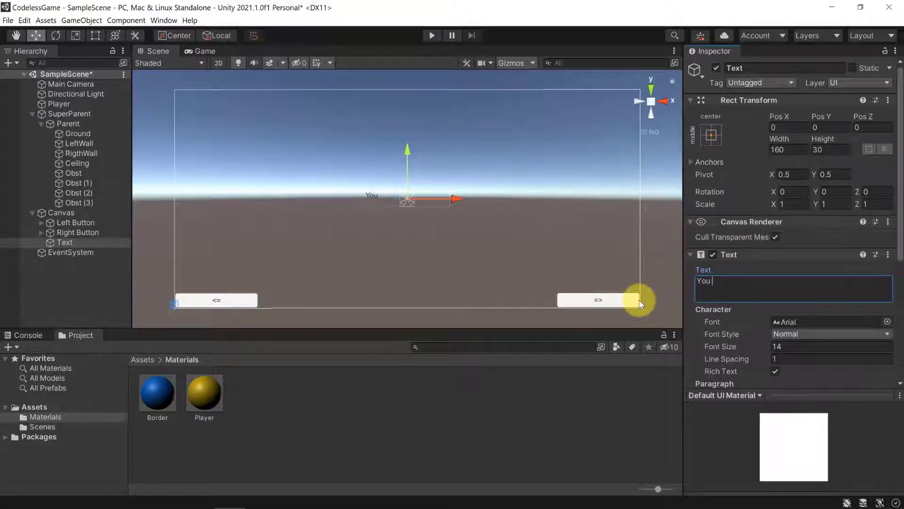
{"action": "type", "text": "WIN"}
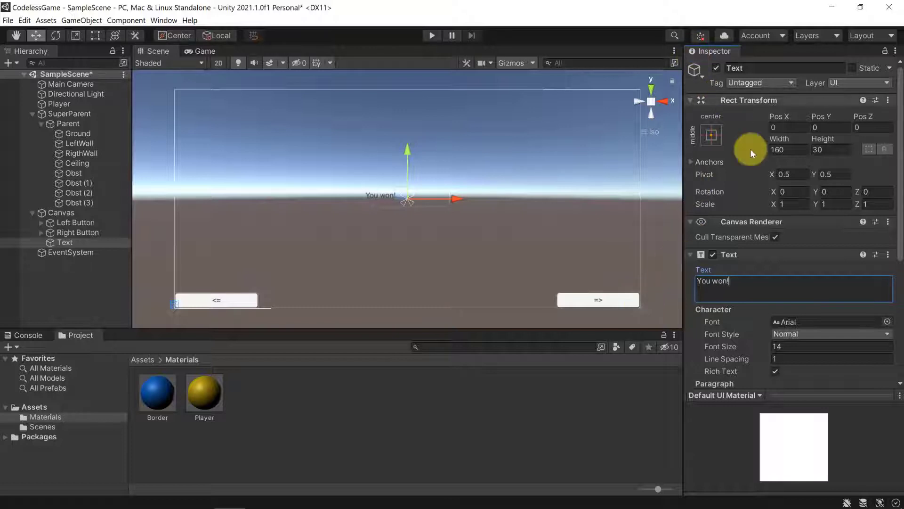
Align the "You won!" text to the center horizontally and to the middle vertically.
{"action": "scroll", "coordinate": [775, 294], "scroll_direction": "down", "scroll_amount": 4}
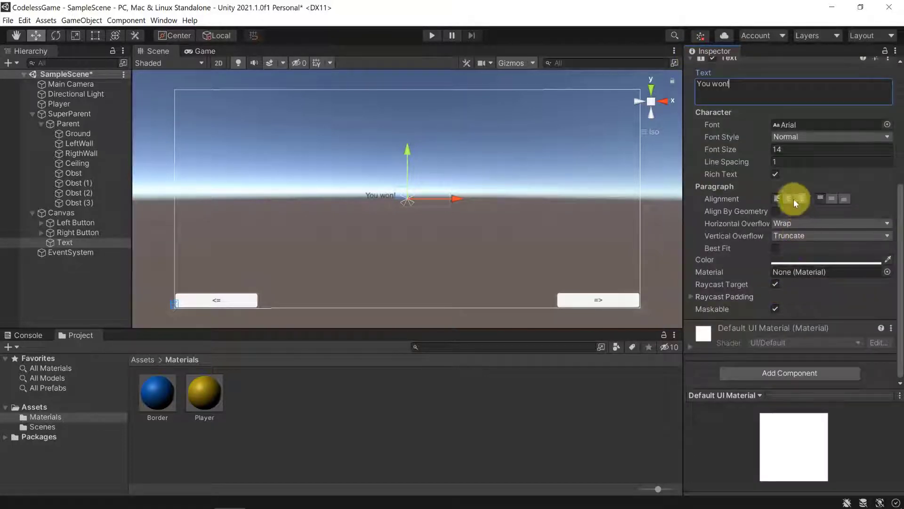
{"action": "scroll", "coordinate": [787, 193], "scroll_direction": "up", "scroll_amount": 2}
{"action": "scroll", "coordinate": [781, 151], "scroll_direction": "up", "scroll_amount": 2}
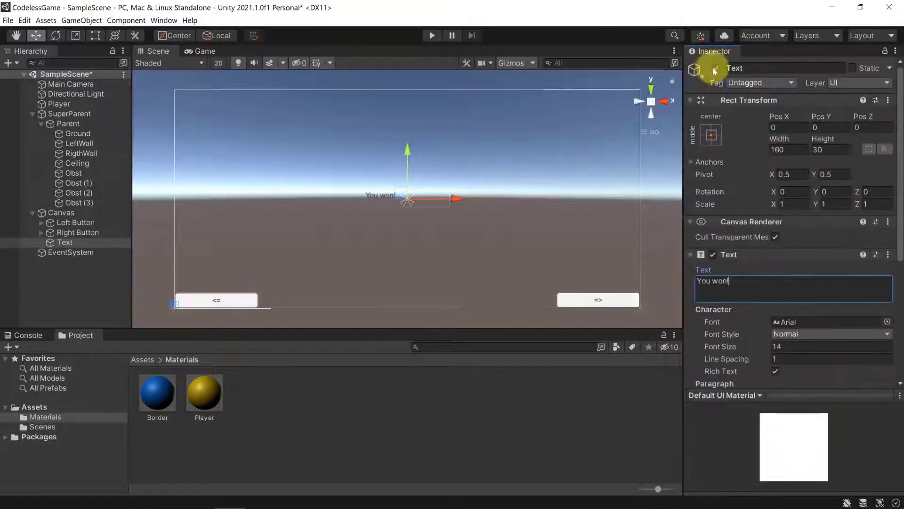
{"action": "scroll", "coordinate": [763, 247], "scroll_direction": "down", "scroll_amount": 4}
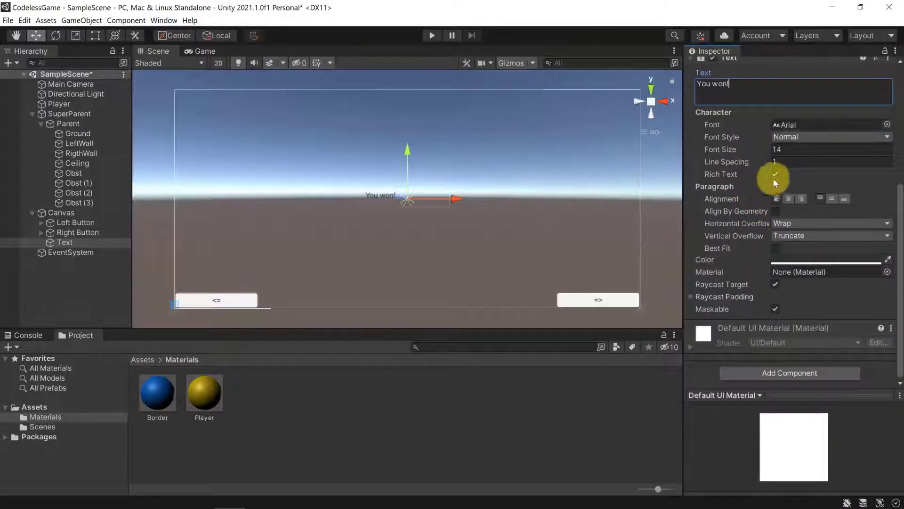
{"action": "left_click", "coordinate": [789, 198]}
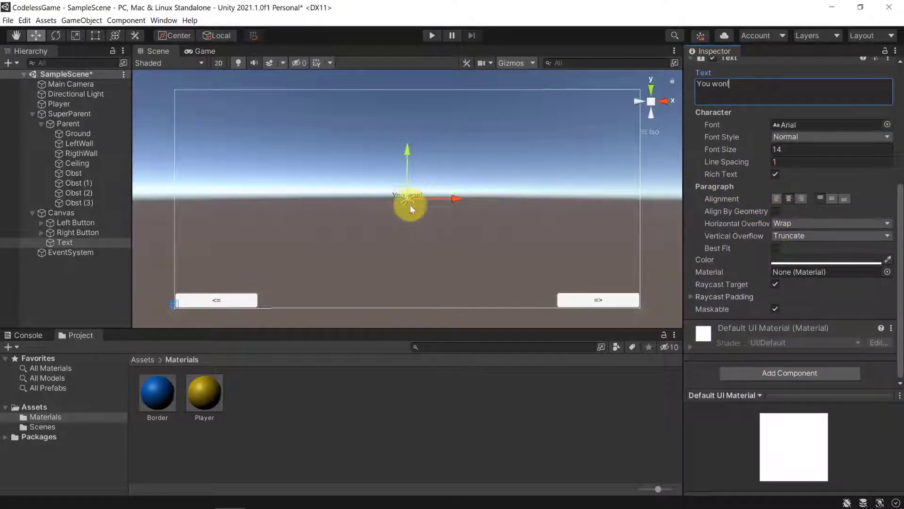
{"action": "left_click", "coordinate": [831, 199]}
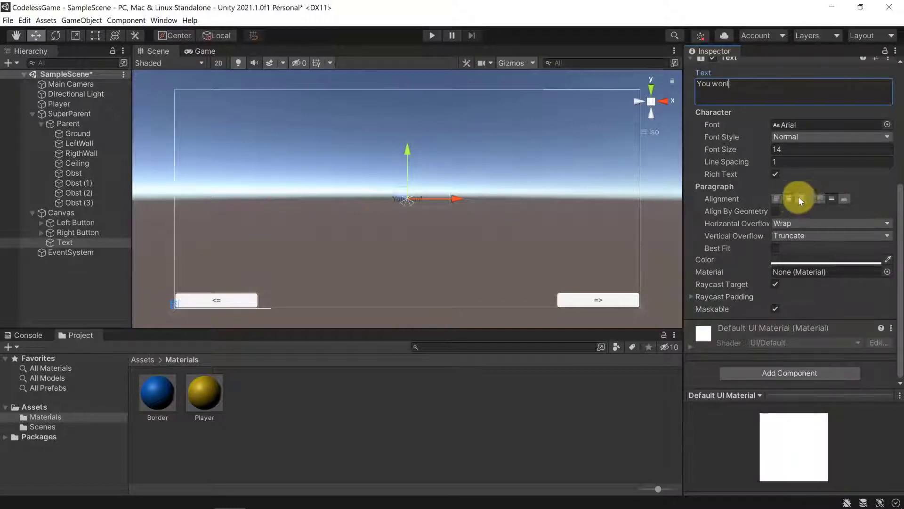
{"action": "left_click", "coordinate": [776, 198]}
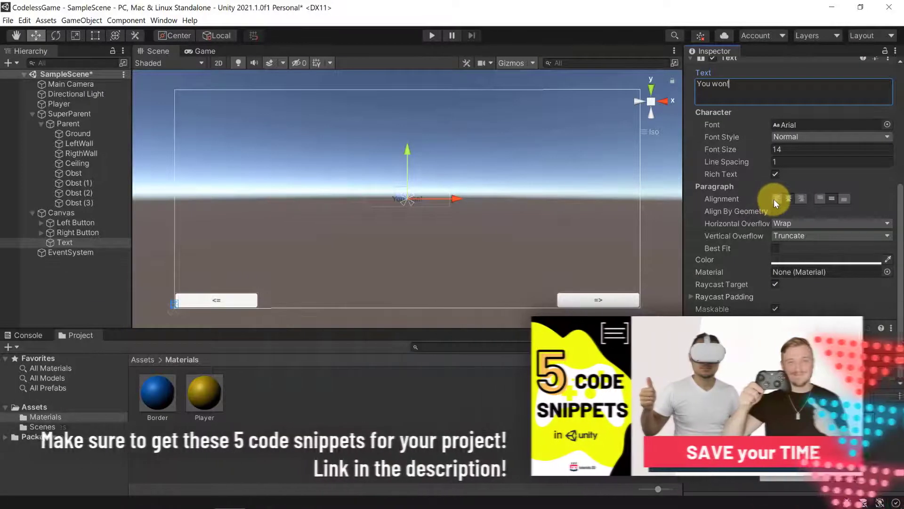
{"action": "left_click", "coordinate": [790, 197]}
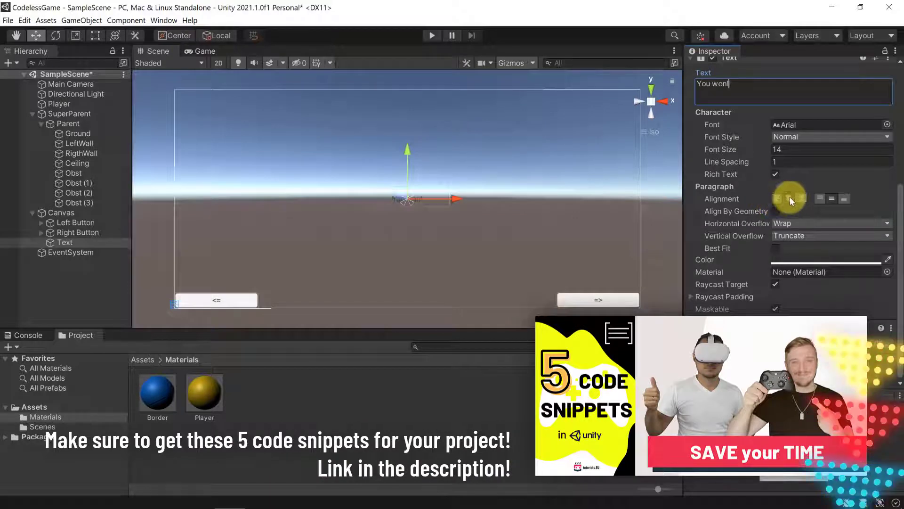
{"action": "left_click", "coordinate": [807, 199]}
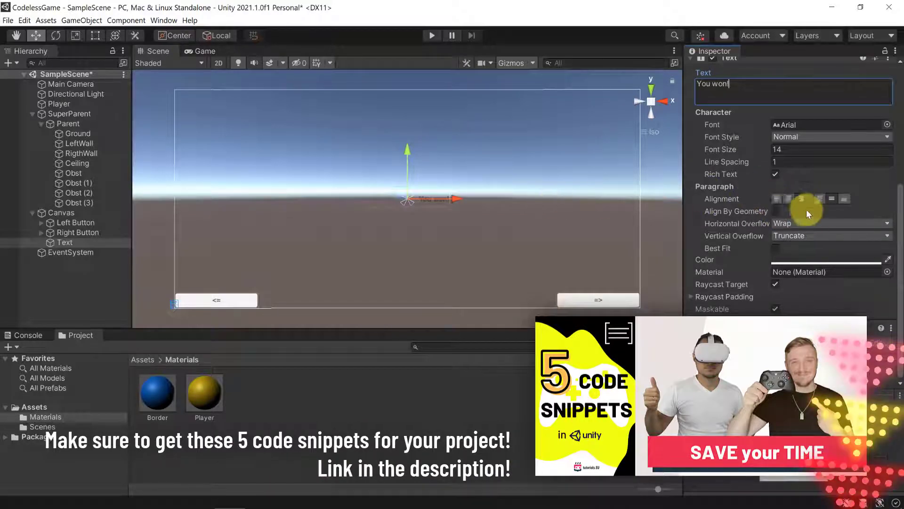
{"action": "left_click", "coordinate": [790, 199]}
Enlarge the "You won!" text, trying font size 25 and settling on 40.
{"action": "left_click", "coordinate": [705, 150]}
{"action": "type", "text": "25"}
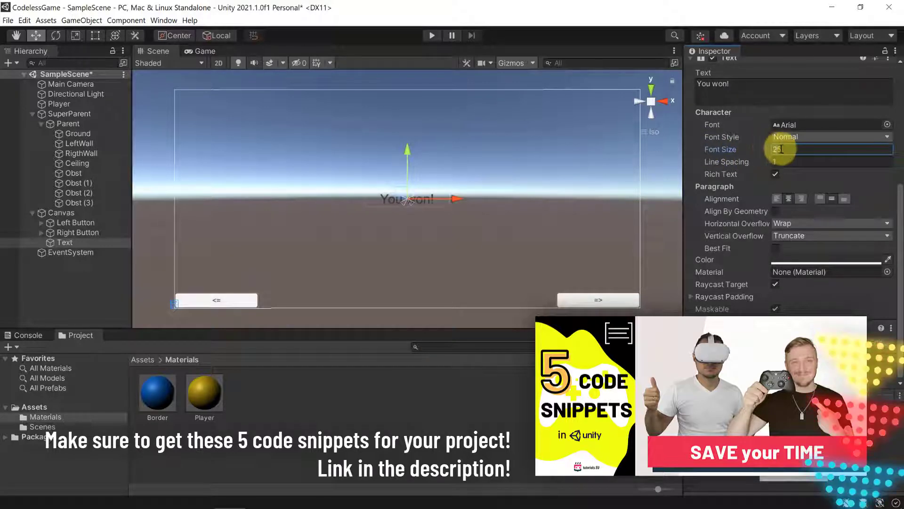
{"action": "left_click_drag", "start_coordinate": [792, 150], "coordinate": [757, 148]}
{"action": "type", "text": "40"}
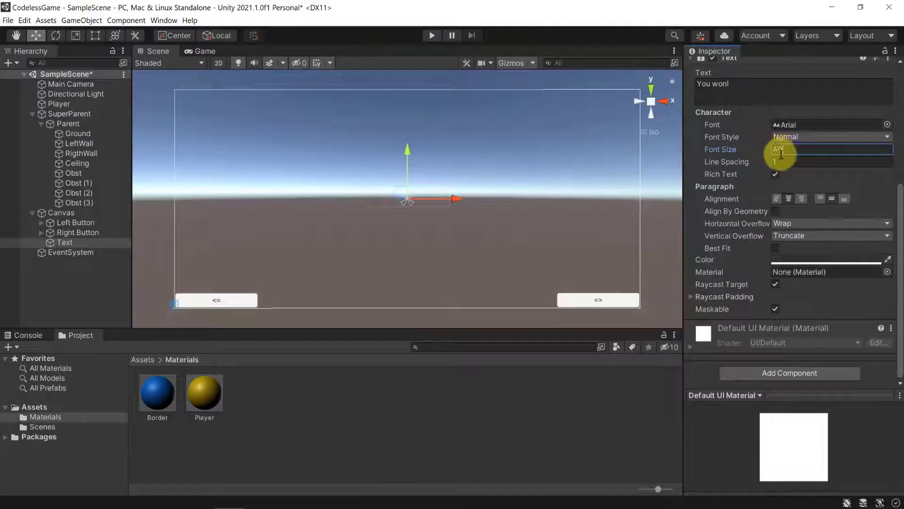
Resize the text's rectangle to a height of 50 and a width of 250.
{"action": "scroll", "coordinate": [819, 156], "scroll_direction": "up", "scroll_amount": 5}
{"action": "left_click", "coordinate": [825, 149]}
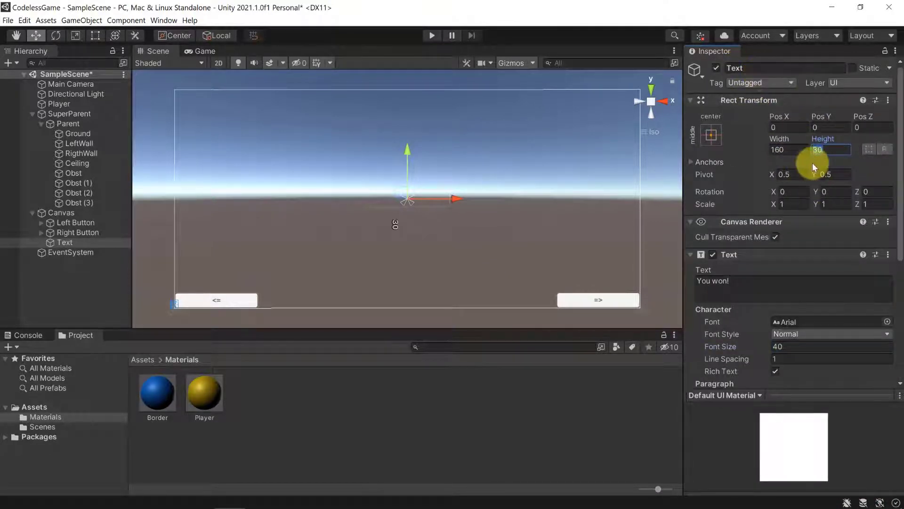
{"action": "type", "text": "50"}
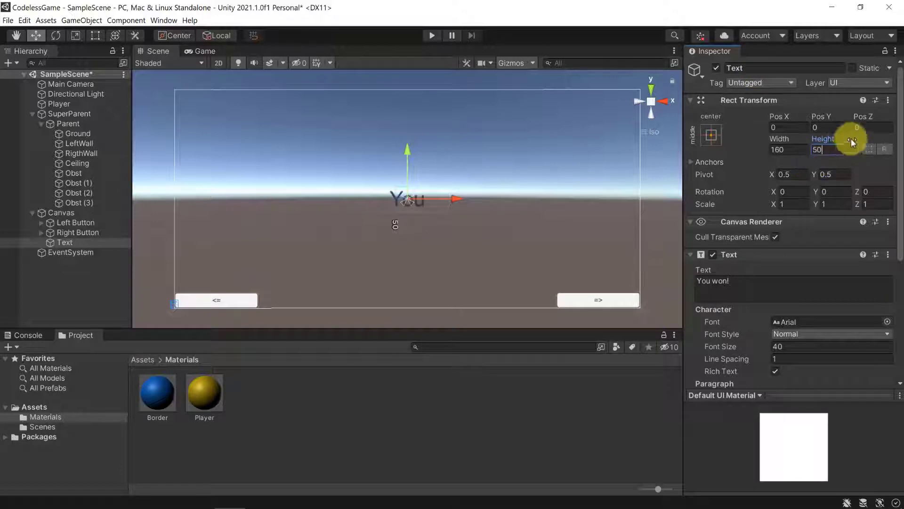
{"action": "left_click", "coordinate": [796, 150]}
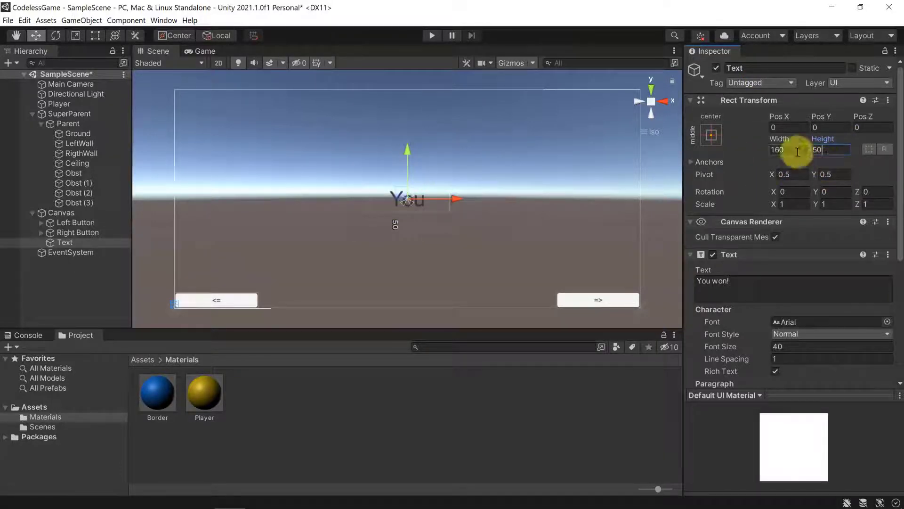
{"action": "type", "text": "250"}
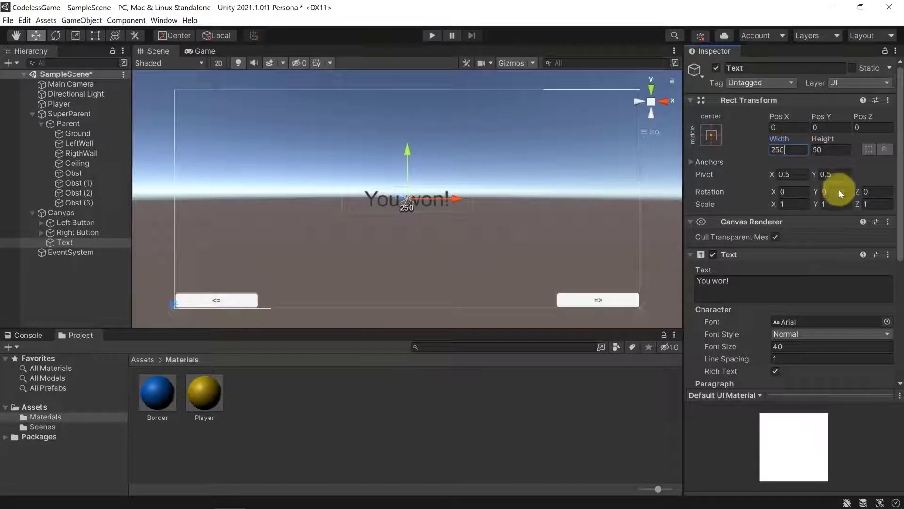
Set the text's Horizontal Overflow option to Overflow.
{"action": "scroll", "coordinate": [840, 231], "scroll_direction": "down", "scroll_amount": 5}
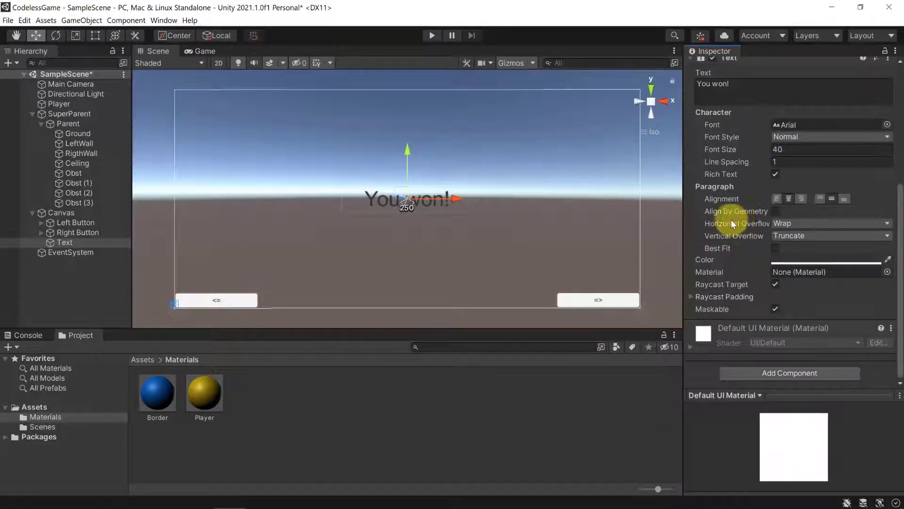
{"action": "left_click", "coordinate": [803, 224]}
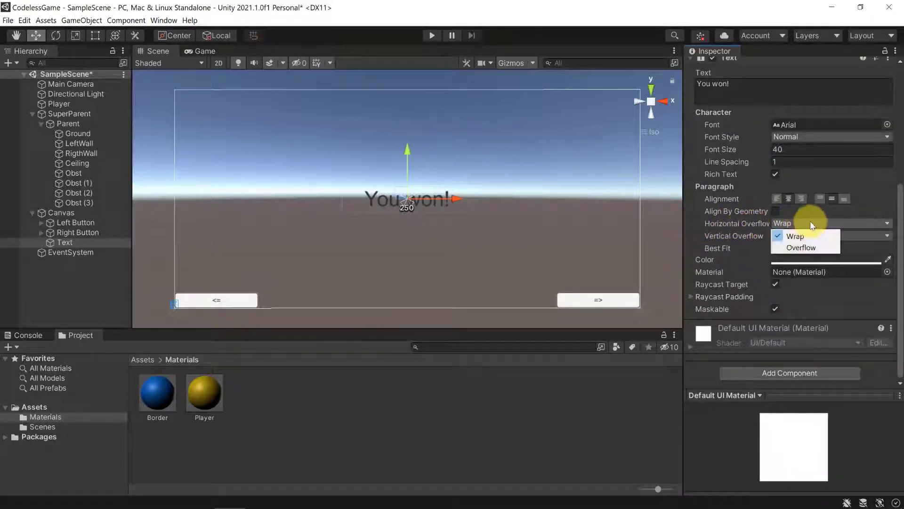
{"action": "left_click", "coordinate": [801, 248]}
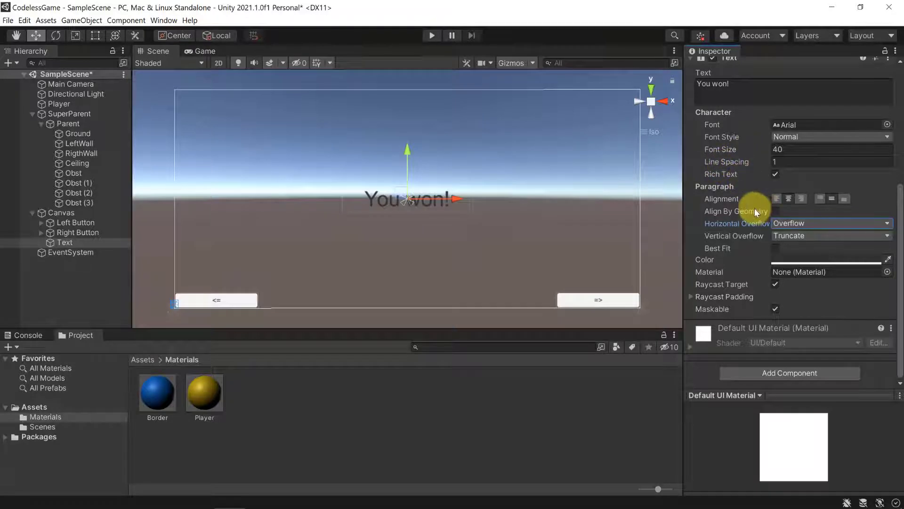
{"action": "scroll", "coordinate": [755, 208], "scroll_direction": "up", "scroll_amount": 5}
{"action": "left_click", "coordinate": [780, 149]}
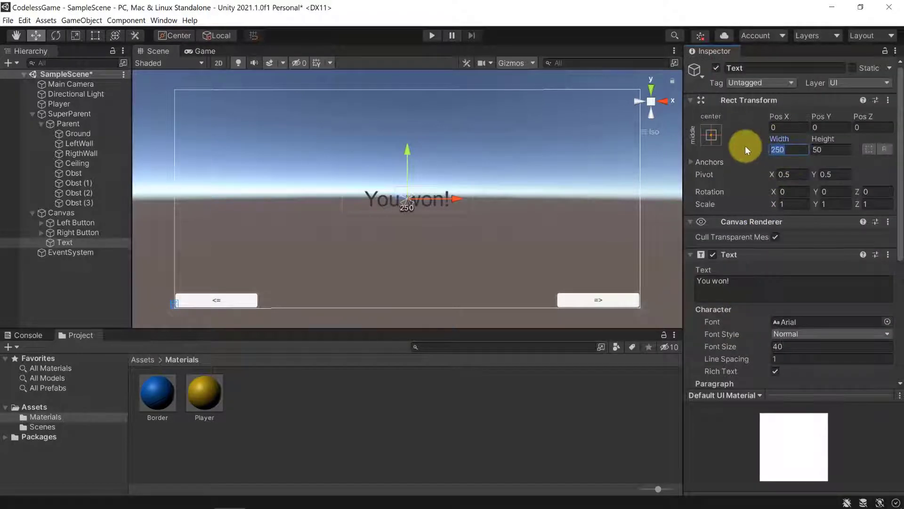
{"action": "type", "text": "50"}
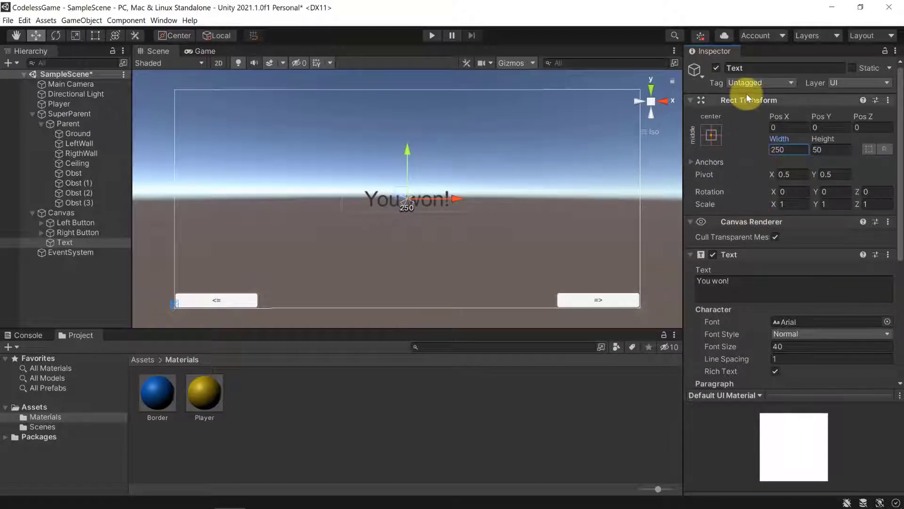
Rename the Text object to "Winning UI".
{"action": "left_click", "coordinate": [732, 68]}
{"action": "left_click", "coordinate": [752, 67]}
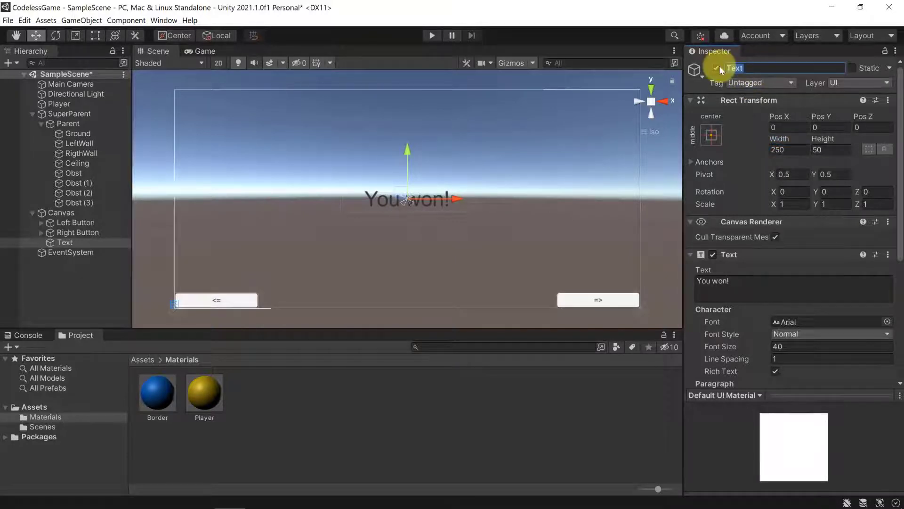
{"action": "type", "text": "Winning UI"}
{"action": "key", "text": "Return"}
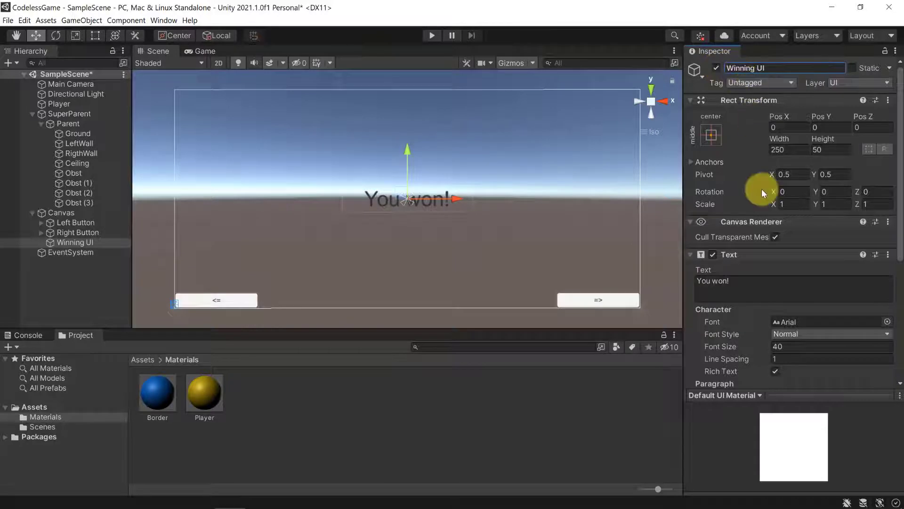
Change the "You won!" text color to bright pink, hex FF00AD.
{"action": "scroll", "coordinate": [753, 198], "scroll_direction": "down", "scroll_amount": 7}
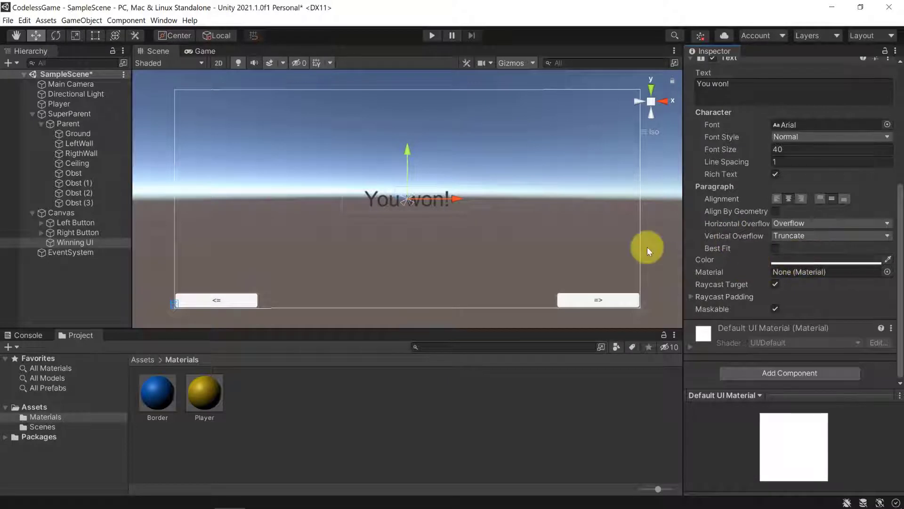
{"action": "left_click", "coordinate": [832, 259]}
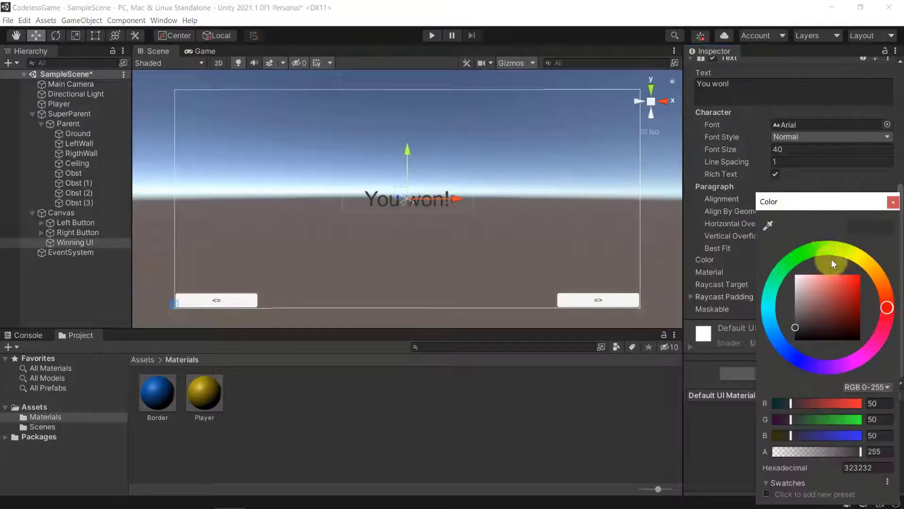
{"action": "left_click_drag", "start_coordinate": [818, 200], "coordinate": [736, 142]}
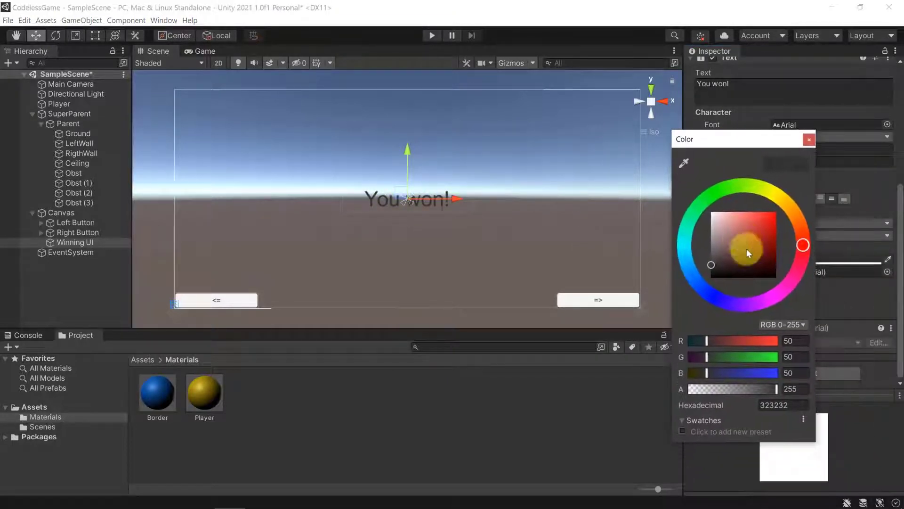
{"action": "left_click", "coordinate": [790, 284]}
{"action": "left_click_drag", "start_coordinate": [767, 236], "coordinate": [773, 202]}
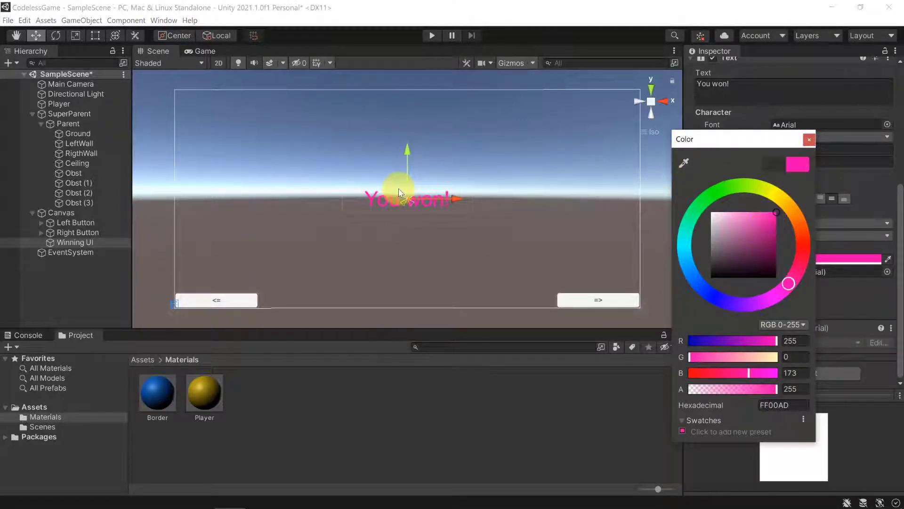
{"action": "left_click", "coordinate": [810, 139]}
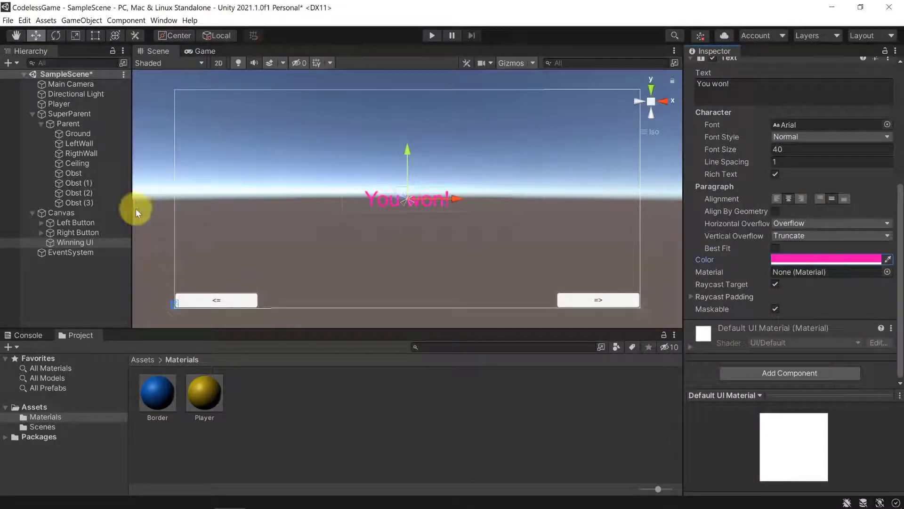
Deactivate the Winning UI object under the Canvas.
{"action": "left_click", "coordinate": [69, 242]}
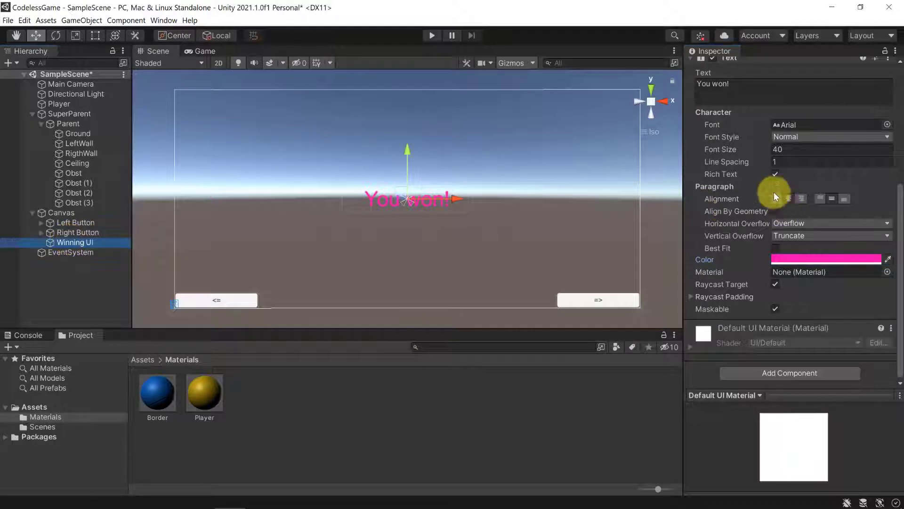
{"action": "scroll", "coordinate": [746, 221], "scroll_direction": "up", "scroll_amount": 5}
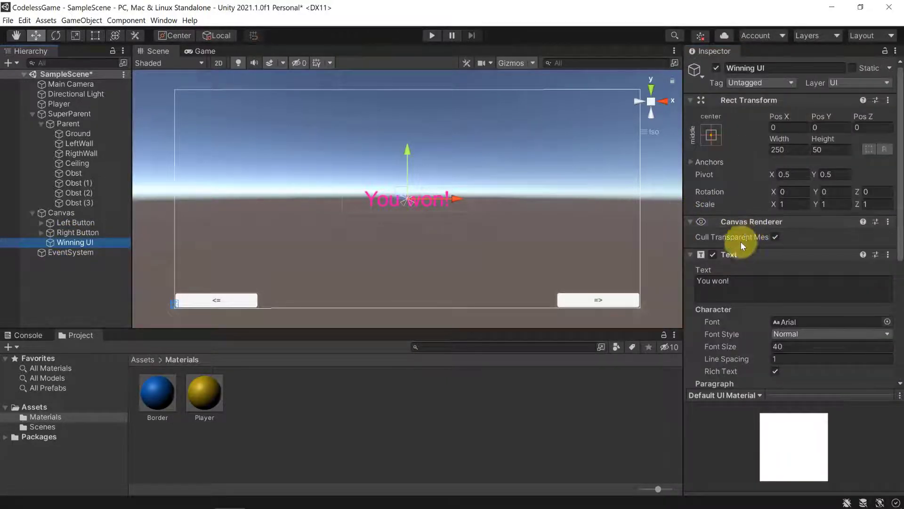
{"action": "left_click", "coordinate": [716, 68]}
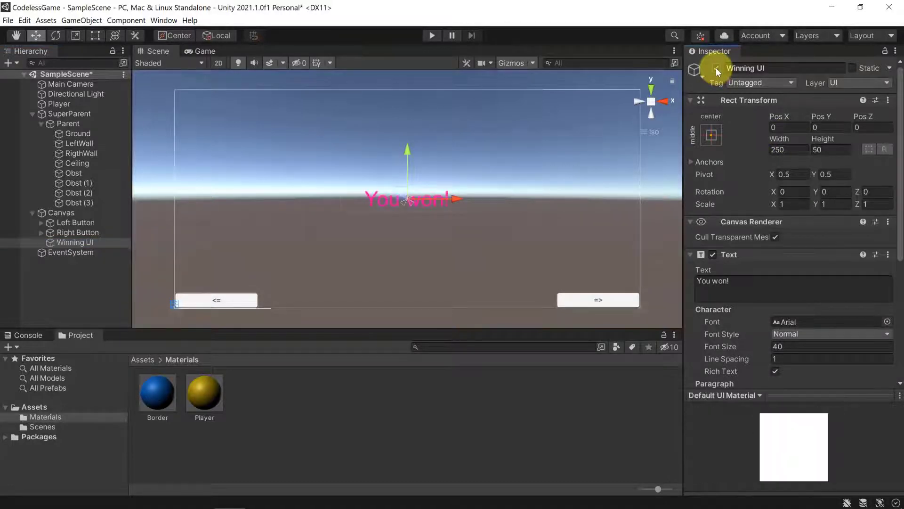
{"action": "left_click", "coordinate": [717, 69]}
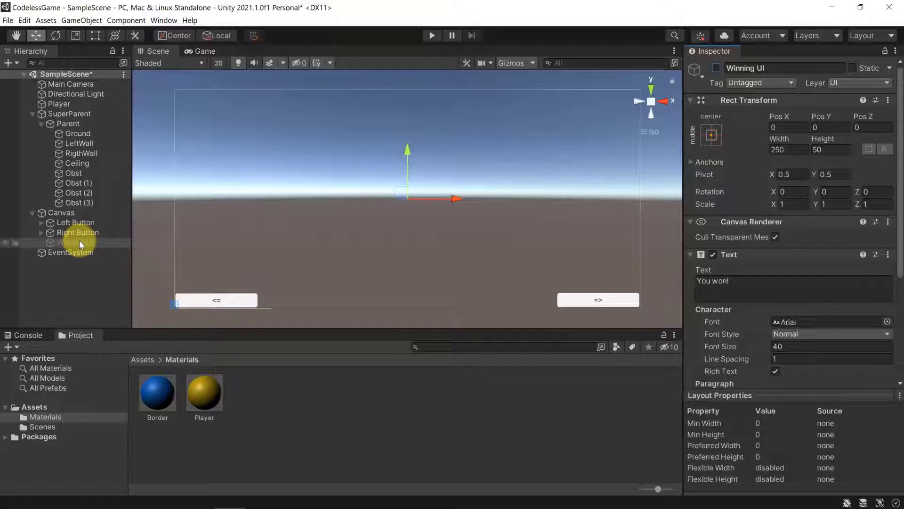
Add an Event Trigger component to the Player sphere.
{"action": "double_click", "coordinate": [57, 103]}
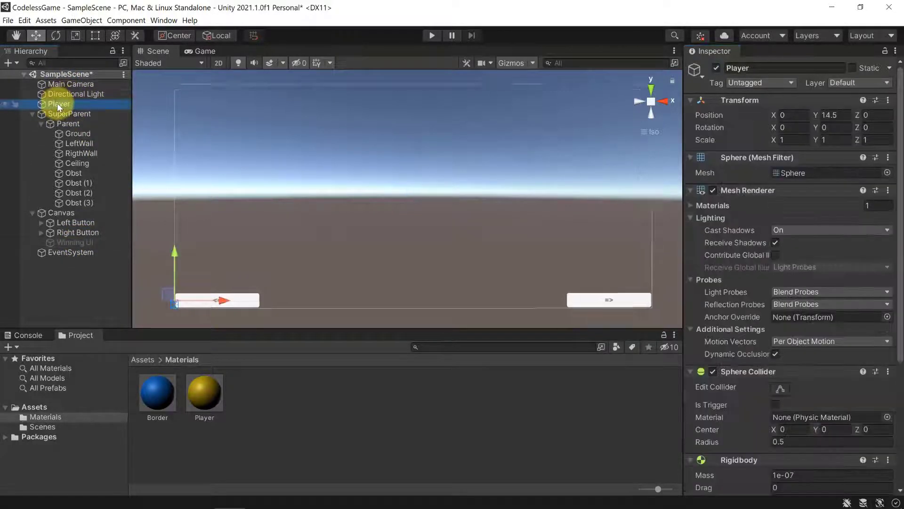
{"action": "scroll", "coordinate": [356, 197], "scroll_direction": "down", "scroll_amount": 10}
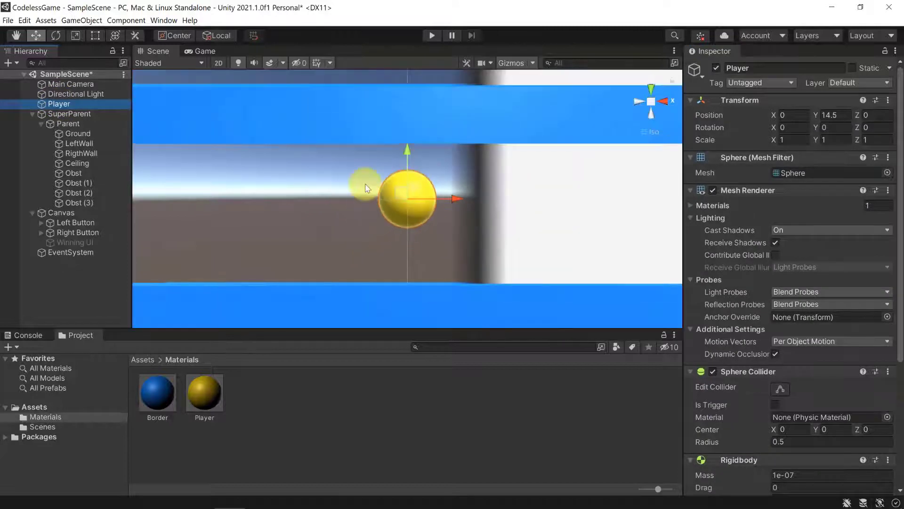
{"action": "scroll", "coordinate": [412, 226], "scroll_direction": "down", "scroll_amount": 5}
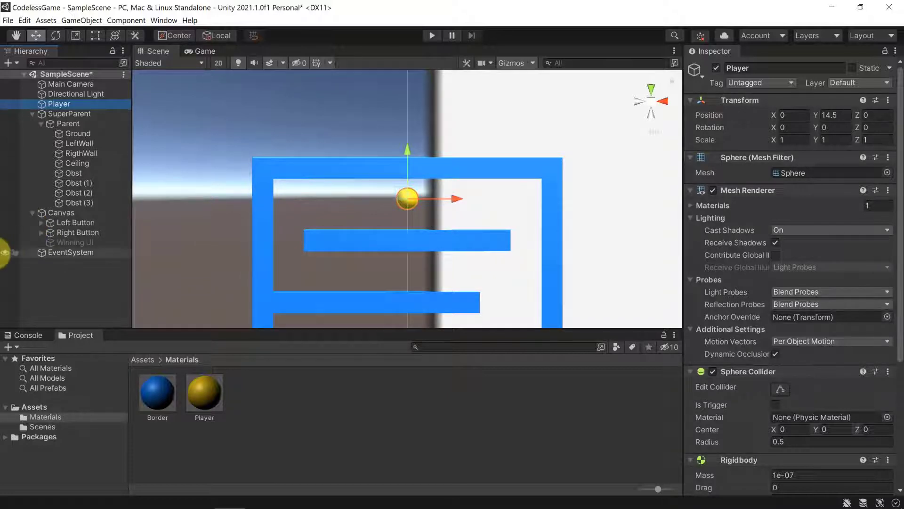
{"action": "left_click", "coordinate": [60, 107]}
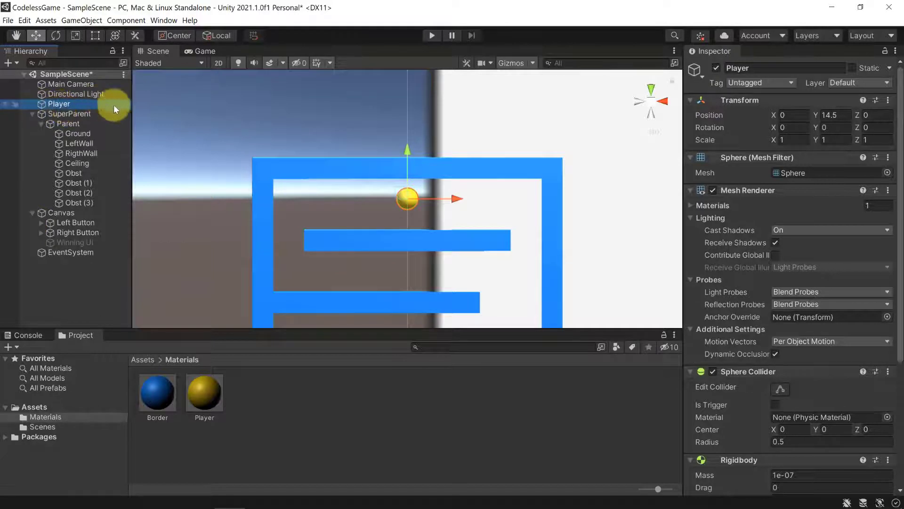
{"action": "scroll", "coordinate": [778, 165], "scroll_direction": "down", "scroll_amount": 5}
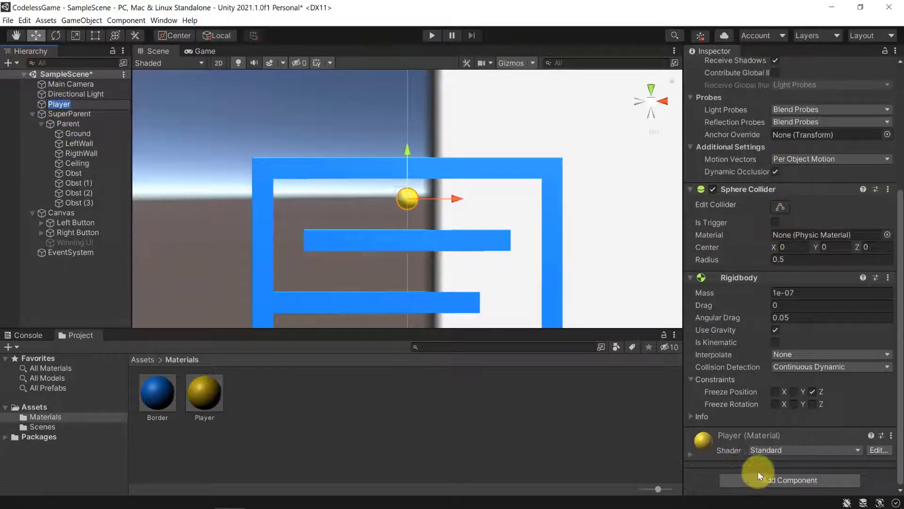
{"action": "left_click", "coordinate": [787, 481]}
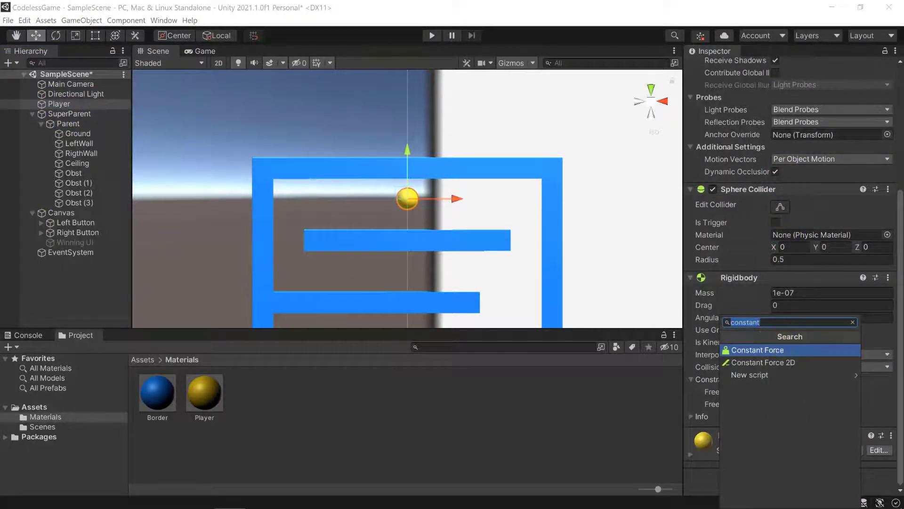
{"action": "type", "text": "event"}
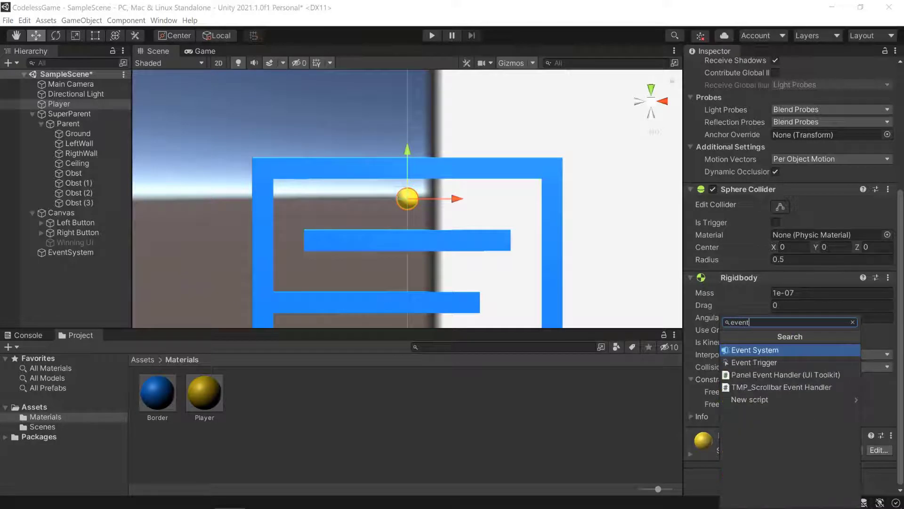
{"action": "left_click", "coordinate": [754, 362]}
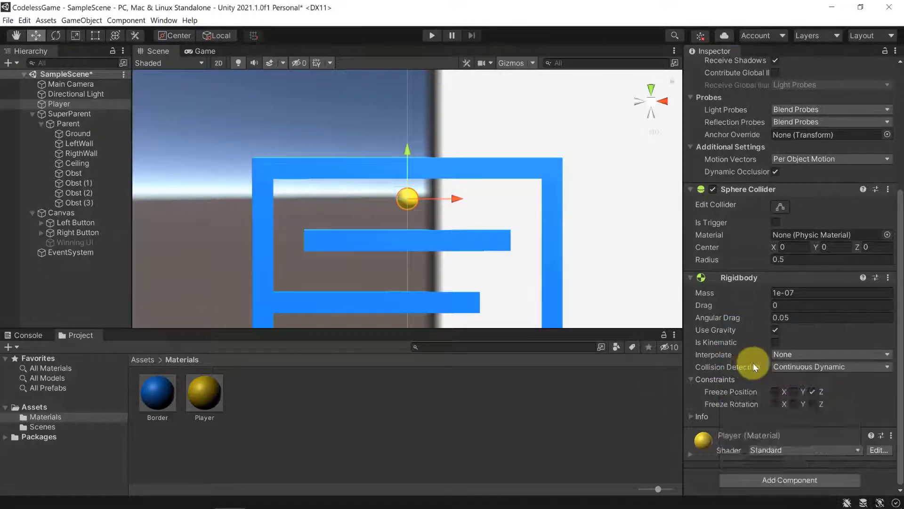
{"action": "scroll", "coordinate": [778, 349], "scroll_direction": "down", "scroll_amount": 3}
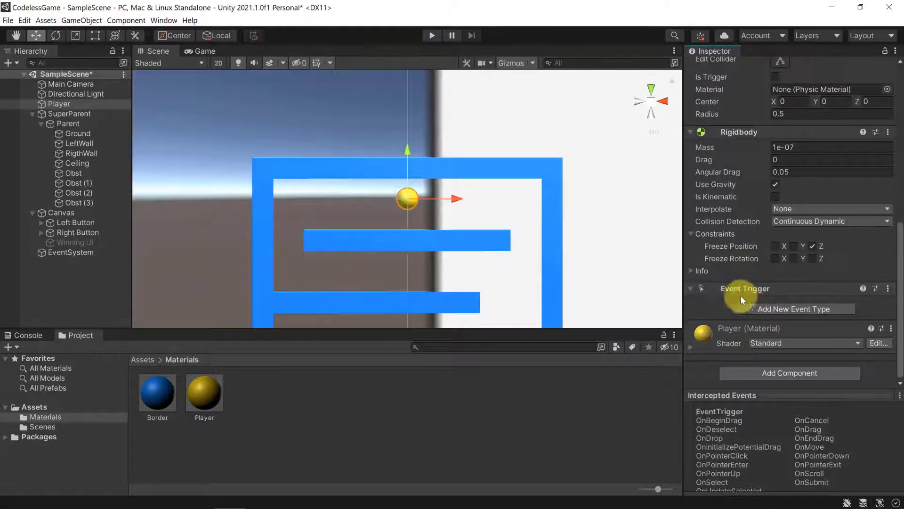
Add a PointerDown event type to the Player's Event Trigger and check the Right Button's On Click entries for comparison.
{"action": "left_click", "coordinate": [774, 309]}
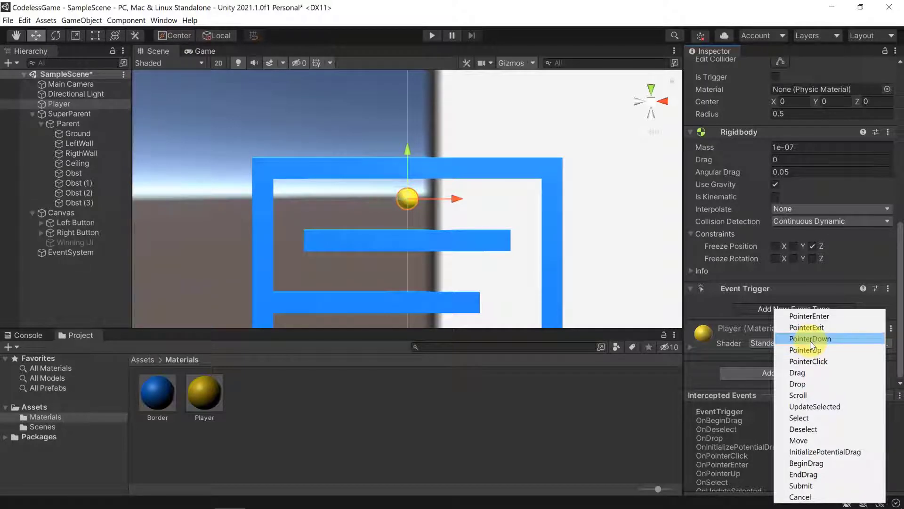
{"action": "left_click", "coordinate": [809, 340]}
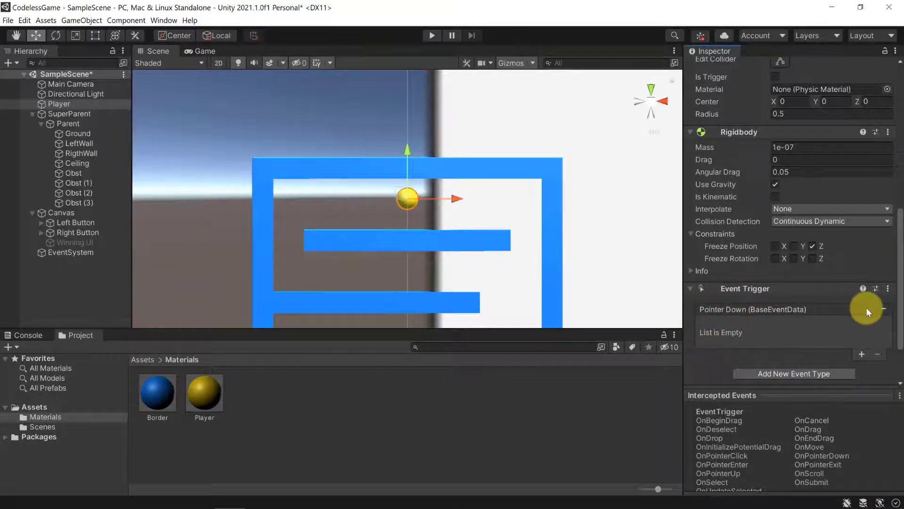
{"action": "left_click", "coordinate": [67, 232]}
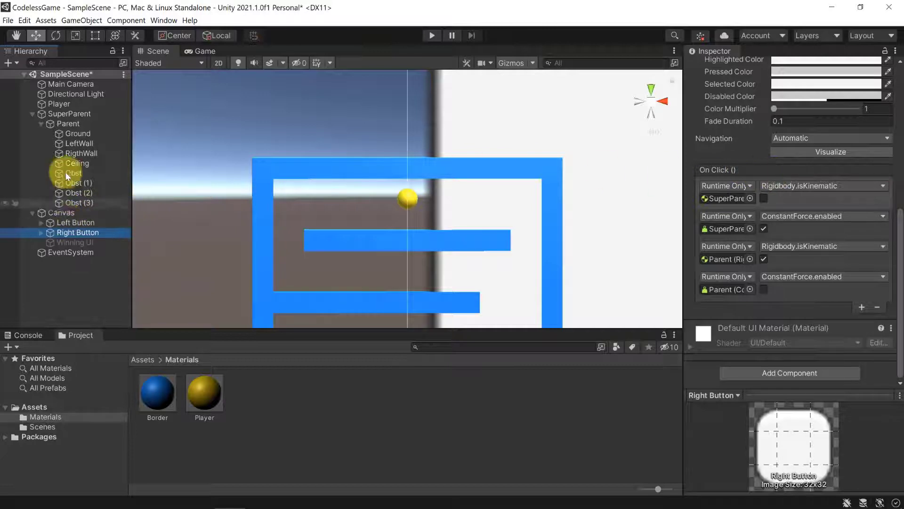
{"action": "left_click", "coordinate": [58, 103]}
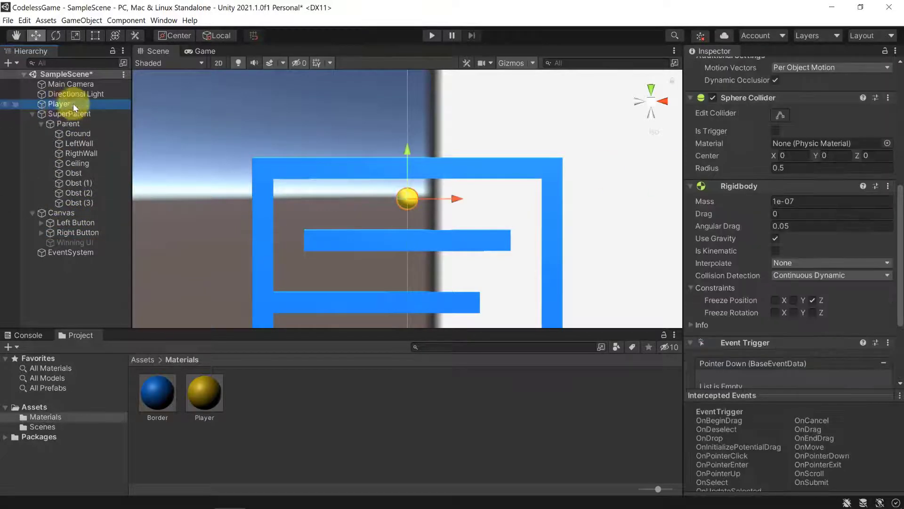
{"action": "scroll", "coordinate": [777, 282], "scroll_direction": "down", "scroll_amount": 5}
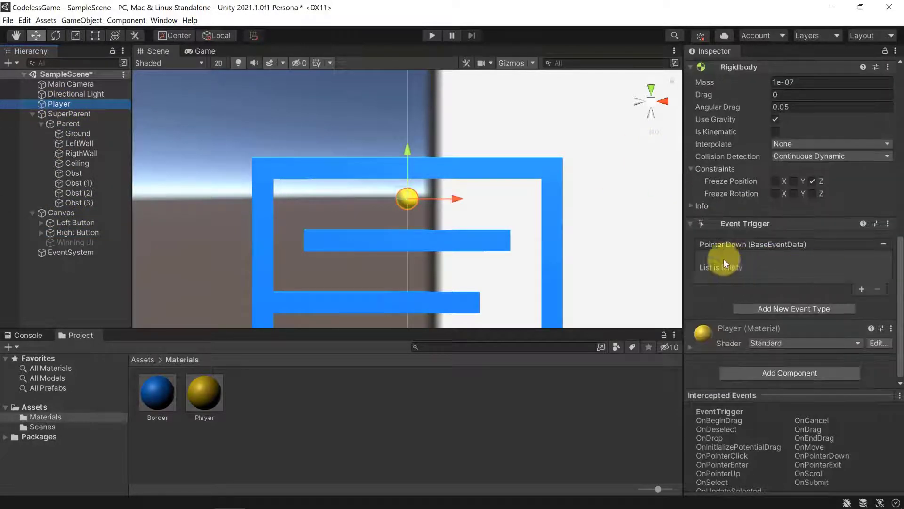
Add a callback to the Player's Pointer Down event and assign the Winning UI object as its target.
{"action": "left_click", "coordinate": [863, 288]}
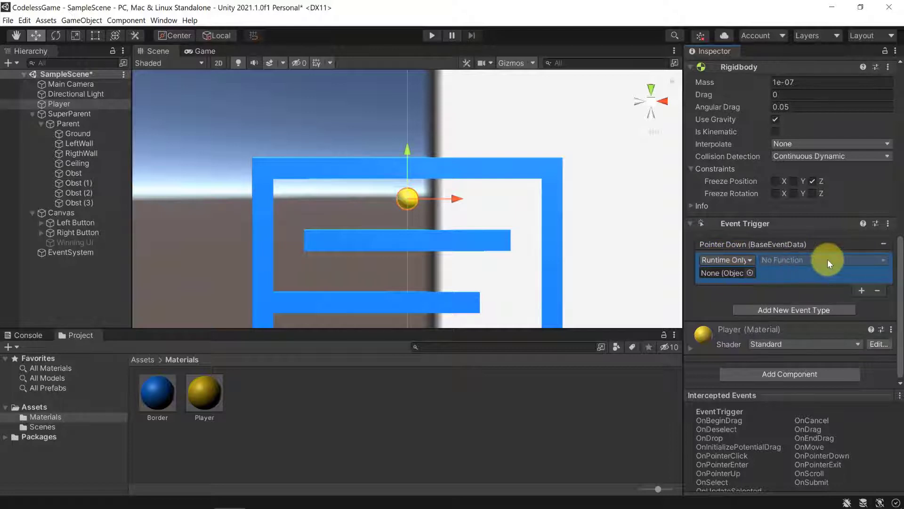
{"action": "left_click", "coordinate": [76, 242]}
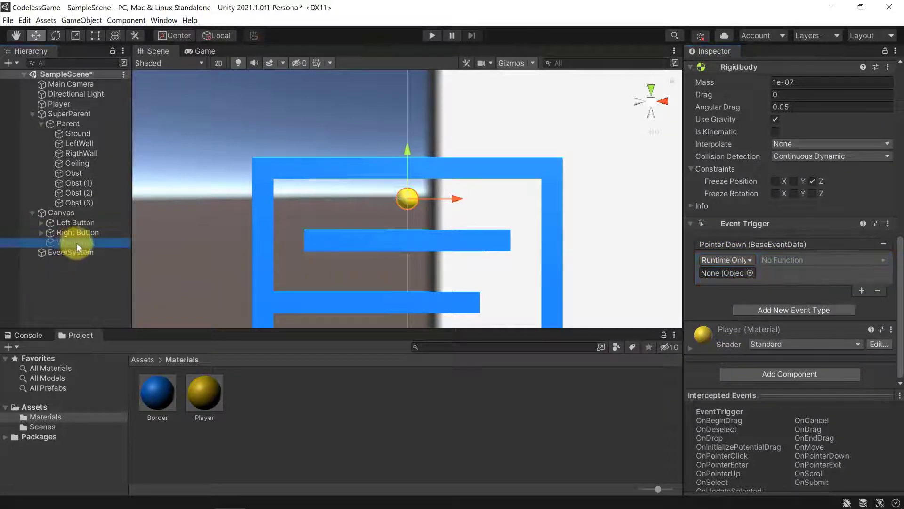
{"action": "left_click_drag", "start_coordinate": [76, 242], "coordinate": [710, 273]}
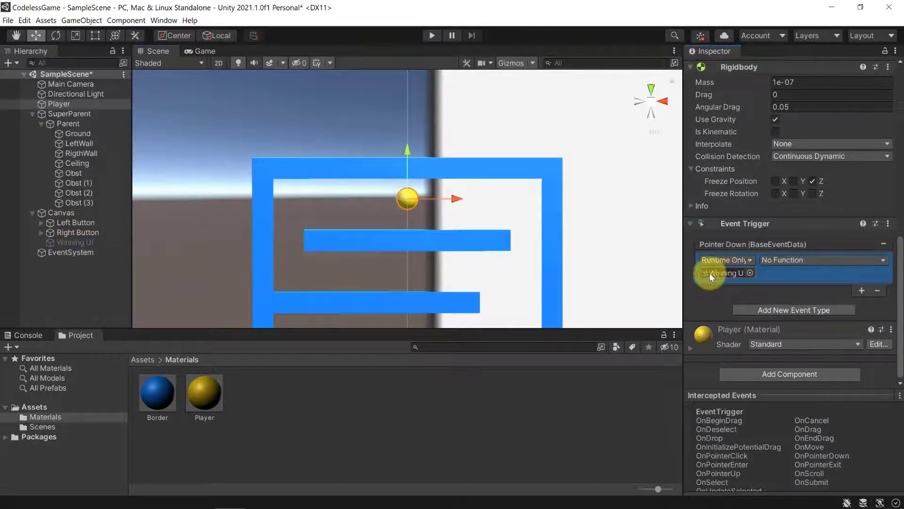
Look through the GameObject and Text functions offered for the Pointer Down callback on Winning UI.
{"action": "left_click", "coordinate": [781, 260]}
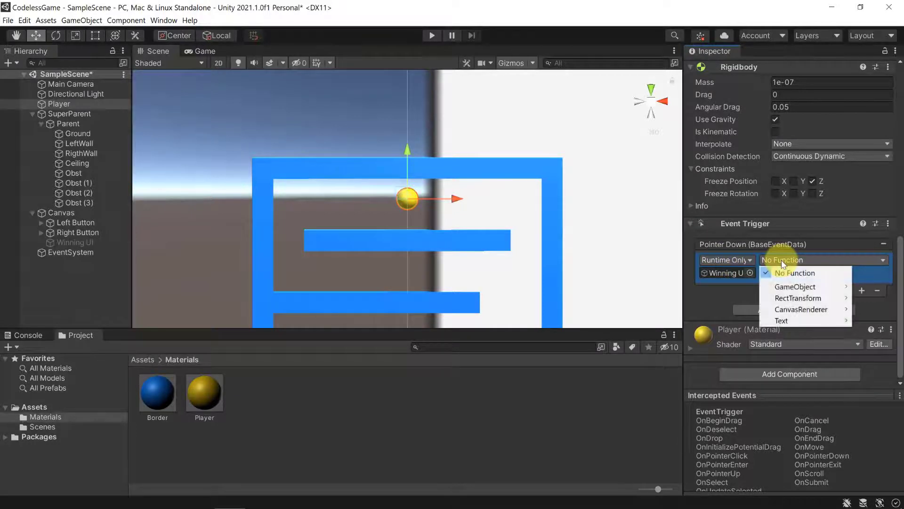
{"action": "left_click", "coordinate": [781, 261]}
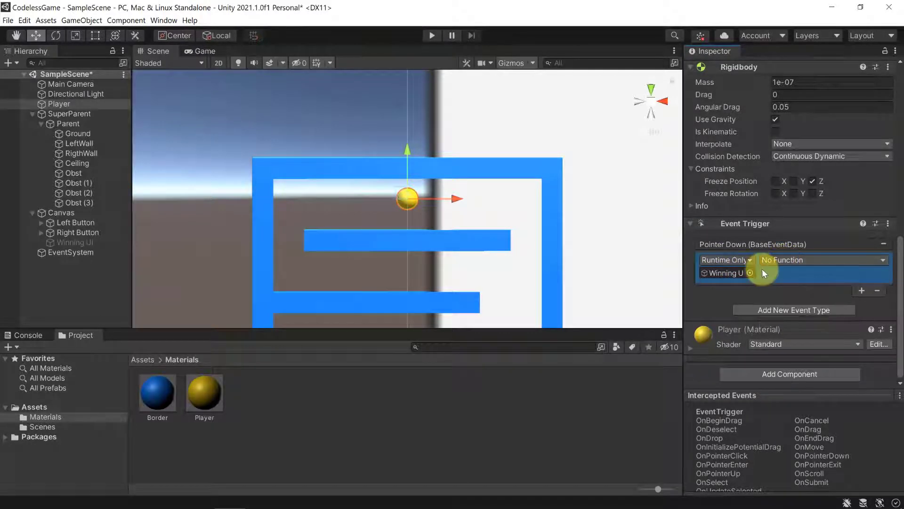
{"action": "left_click", "coordinate": [792, 262]}
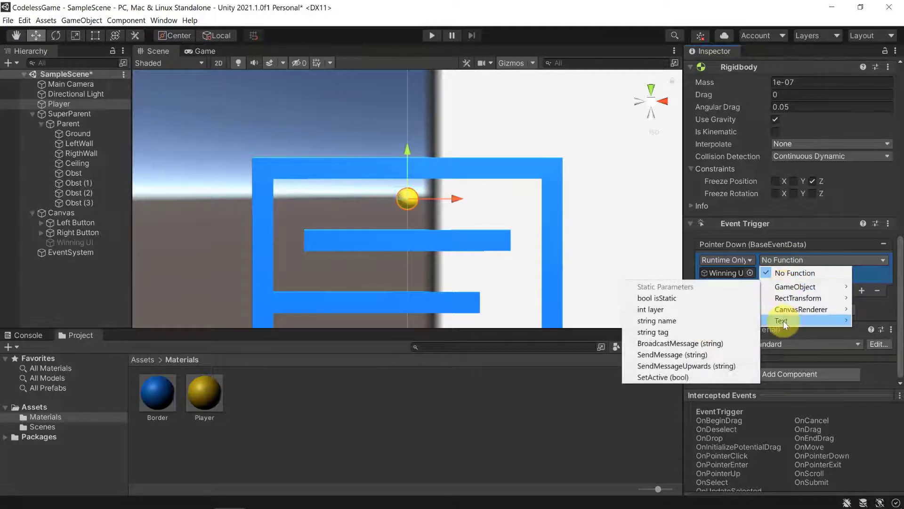
{"action": "mouse_move", "coordinate": [784, 320]}
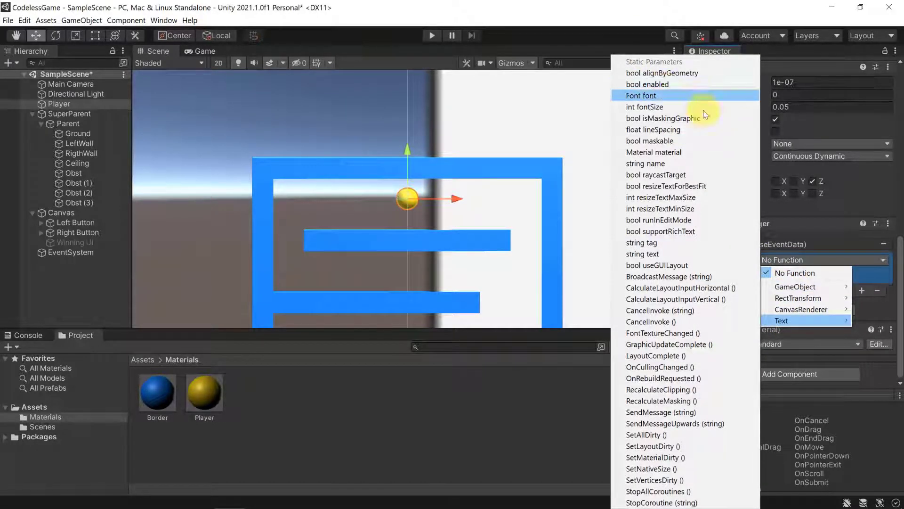
{"action": "mouse_move", "coordinate": [805, 284]}
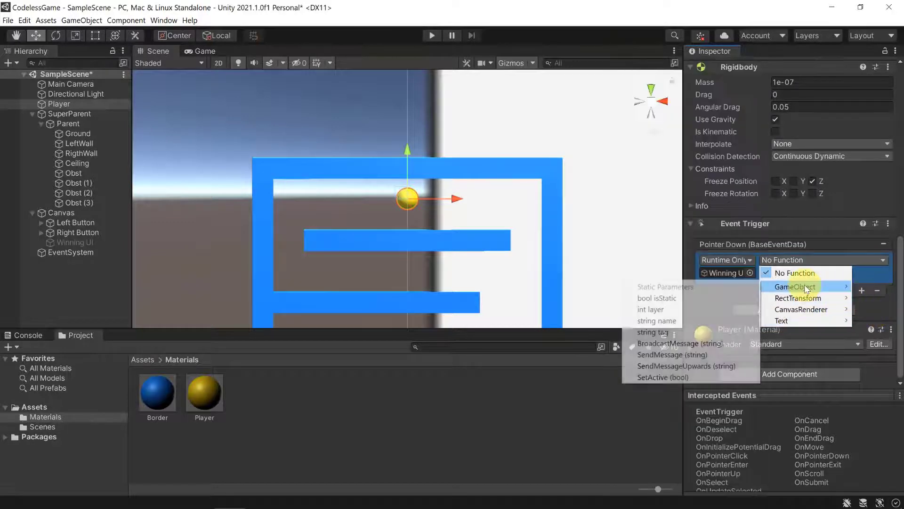
{"action": "left_click", "coordinate": [76, 244]}
Switch the Text component off and back on while the Winning UI object is inactive.
{"action": "left_click", "coordinate": [54, 240]}
{"action": "scroll", "coordinate": [749, 163], "scroll_direction": "up", "scroll_amount": 4}
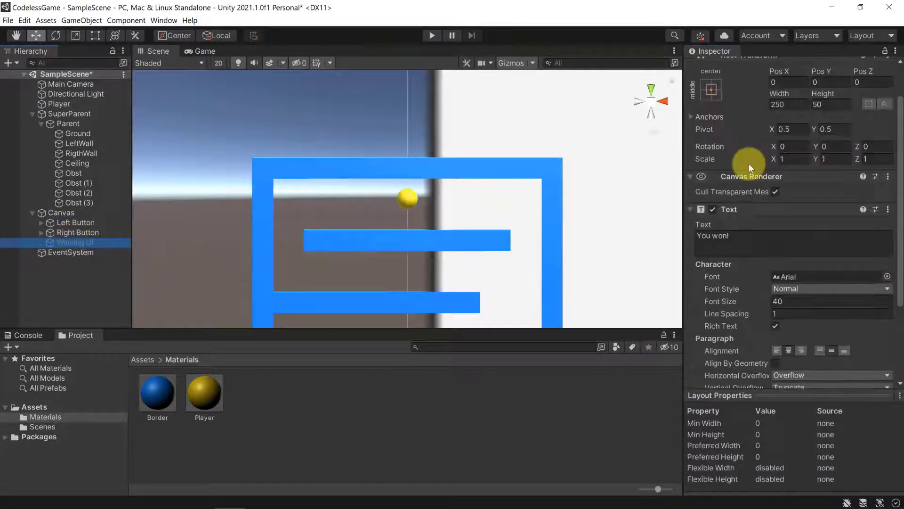
{"action": "left_click", "coordinate": [712, 255]}
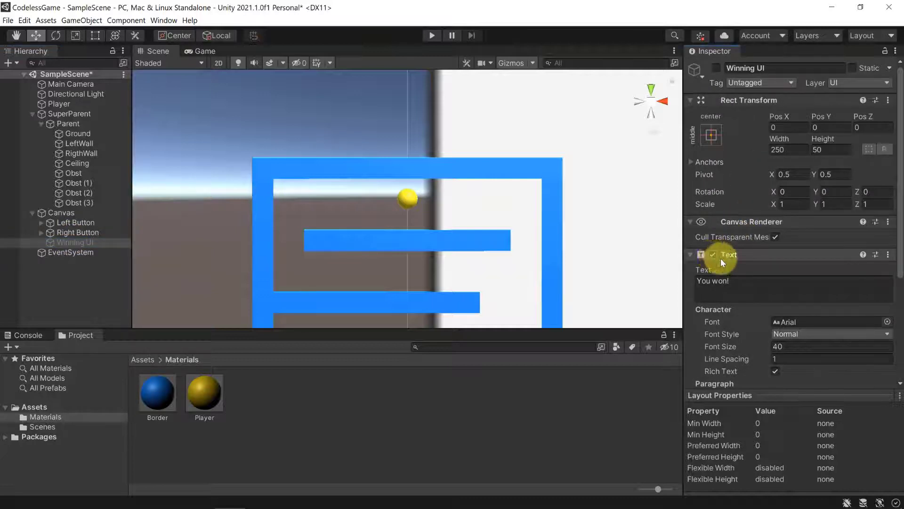
{"action": "left_click", "coordinate": [713, 255]}
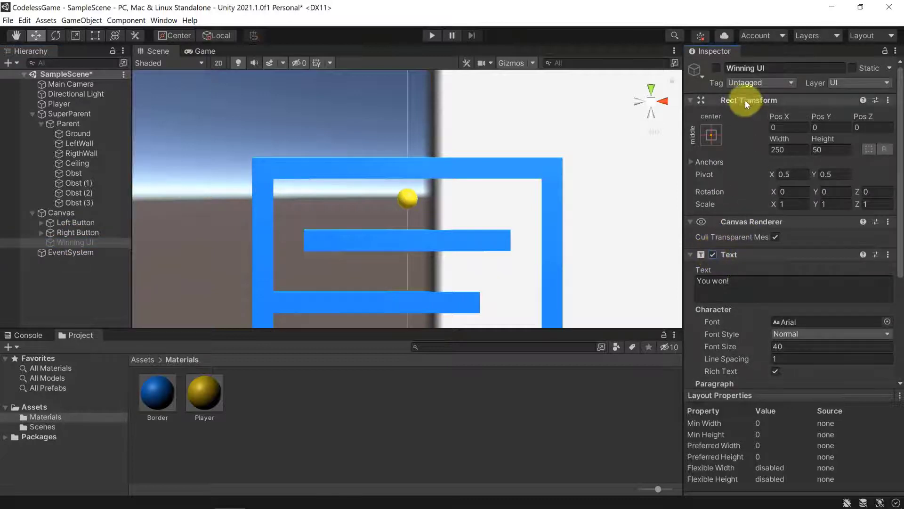
Activate the Winning UI object and frame its "You won!" text in the scene.
{"action": "left_click", "coordinate": [717, 68]}
{"action": "left_click", "coordinate": [718, 67]}
{"action": "left_click", "coordinate": [718, 67]}
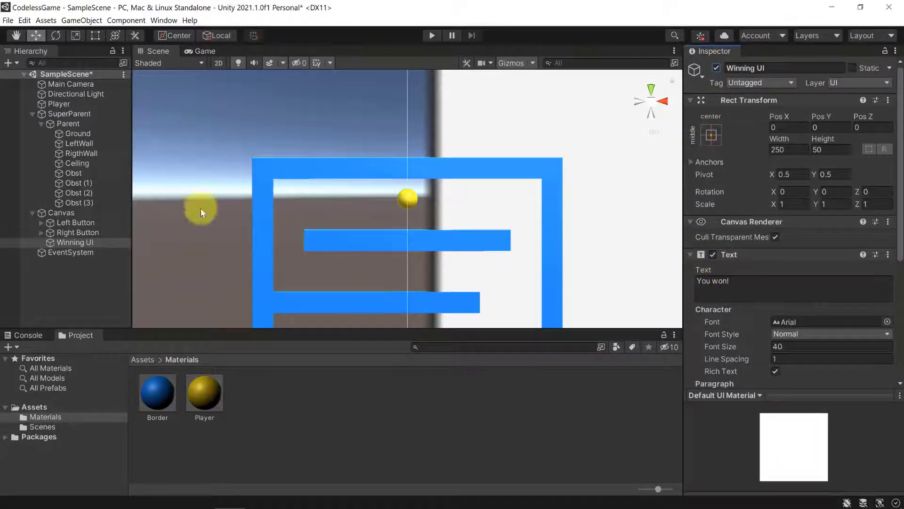
{"action": "left_click", "coordinate": [69, 242]}
{"action": "double_click", "coordinate": [70, 242]}
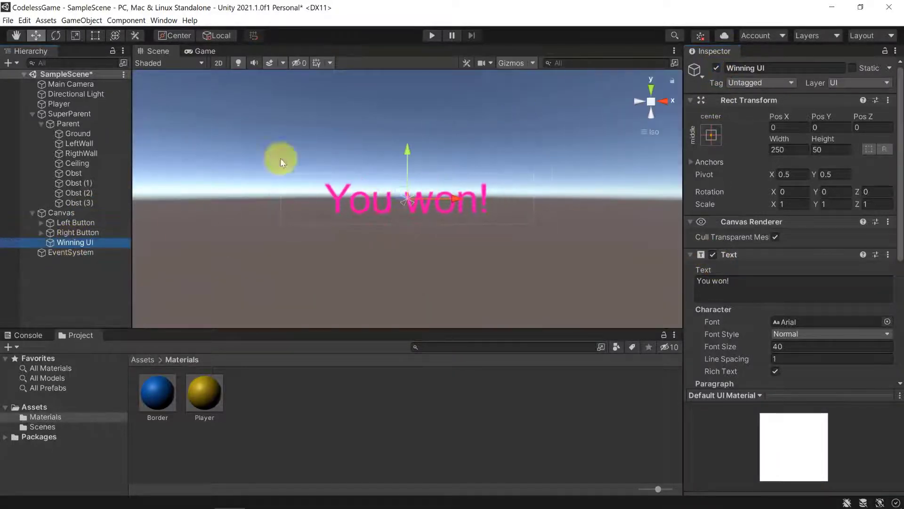
Toggle the Text component of the active Winning UI object off and on to compare the text's visibility, leaving it enabled.
{"action": "left_click", "coordinate": [713, 255]}
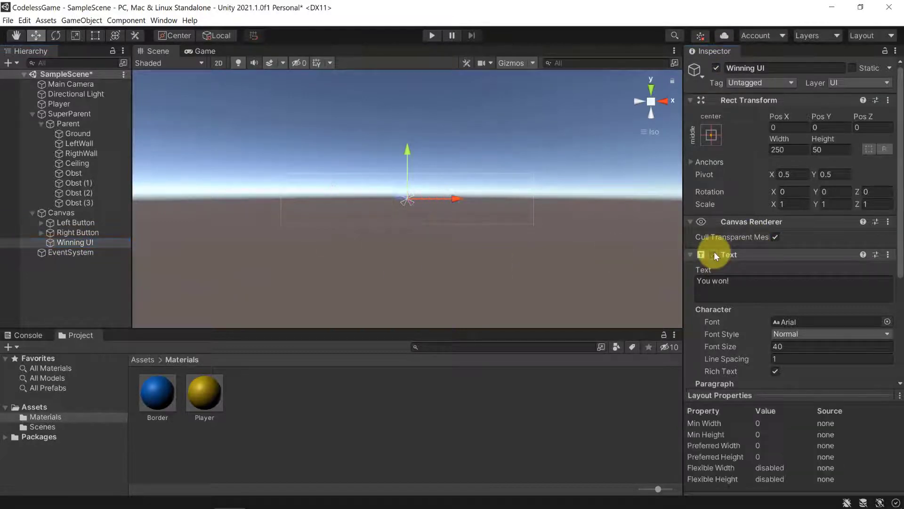
{"action": "left_click", "coordinate": [713, 254]}
{"action": "left_click", "coordinate": [714, 254]}
{"action": "left_click", "coordinate": [714, 254]}
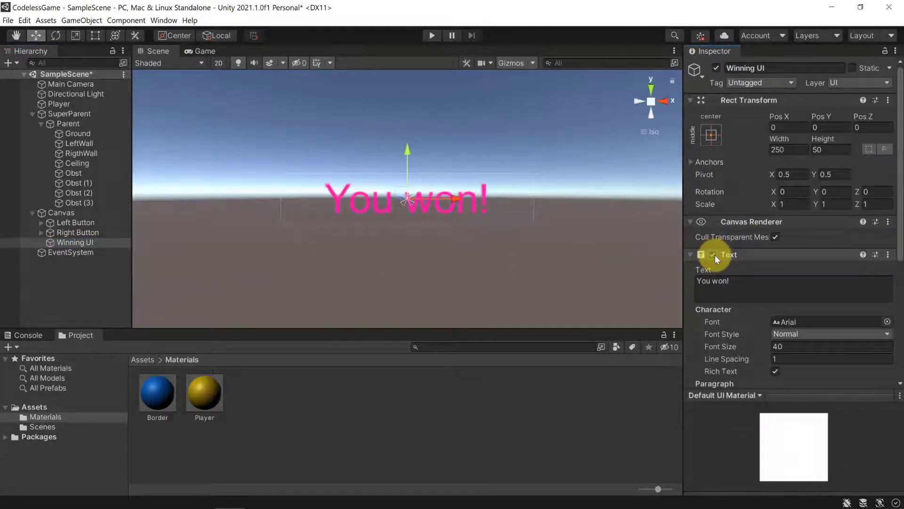
{"action": "left_click", "coordinate": [713, 255]}
{"action": "left_click", "coordinate": [714, 254]}
{"action": "left_click", "coordinate": [714, 254]}
{"action": "left_click", "coordinate": [713, 254]}
{"action": "left_click", "coordinate": [714, 254]}
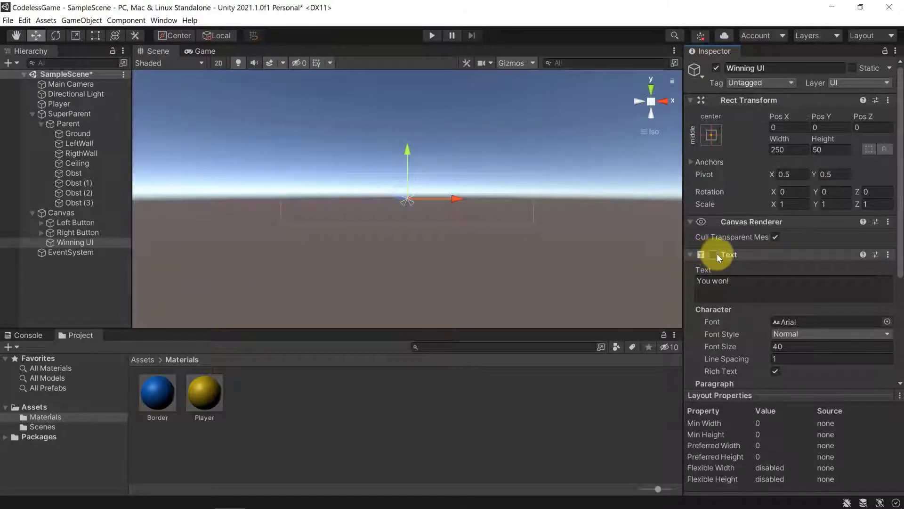
{"action": "left_click", "coordinate": [715, 254]}
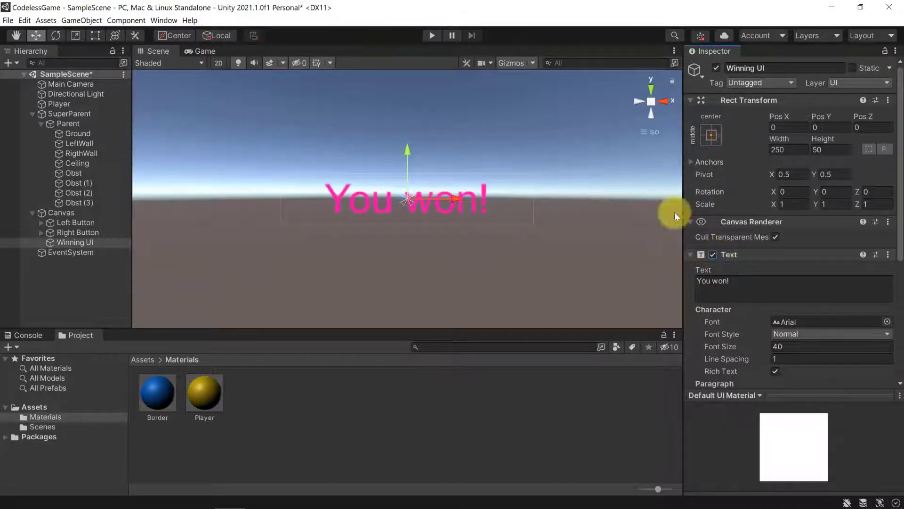
Deactivate the Winning UI object and set the Player's Pointer Down callback on it to GameObject.SetActive with the value true.
{"action": "left_click", "coordinate": [716, 68]}
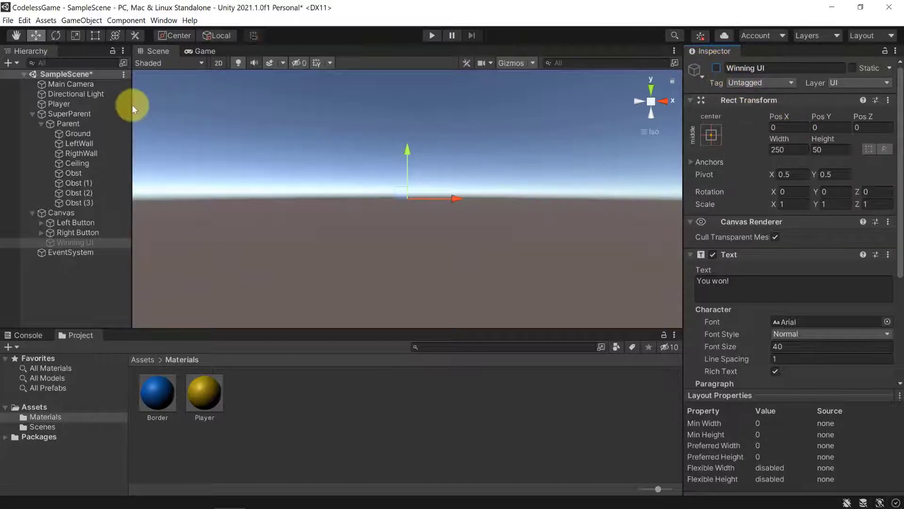
{"action": "left_click", "coordinate": [61, 104]}
{"action": "scroll", "coordinate": [792, 293], "scroll_direction": "down", "scroll_amount": 10}
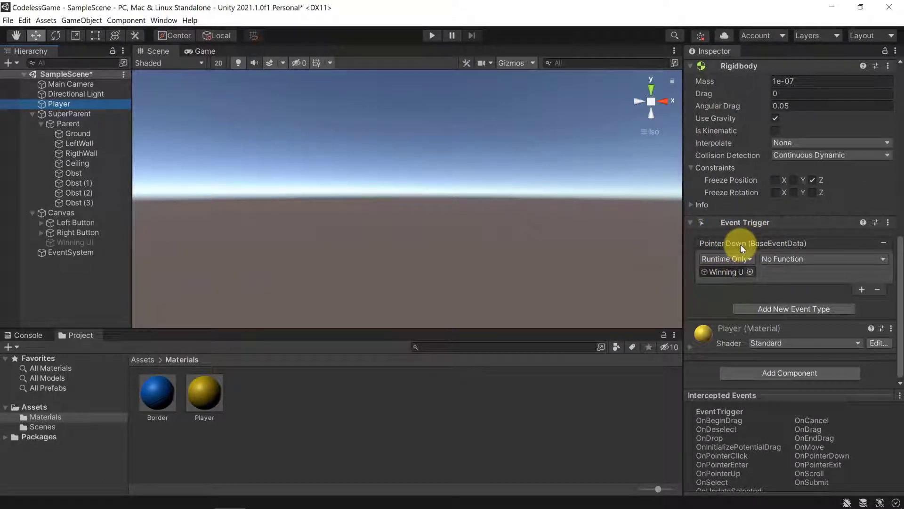
{"action": "left_click", "coordinate": [783, 259]}
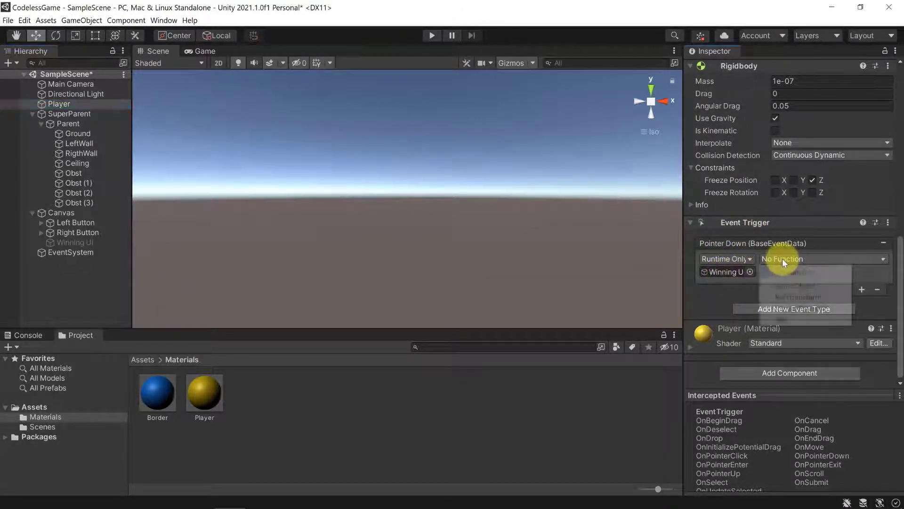
{"action": "mouse_move", "coordinate": [788, 287]}
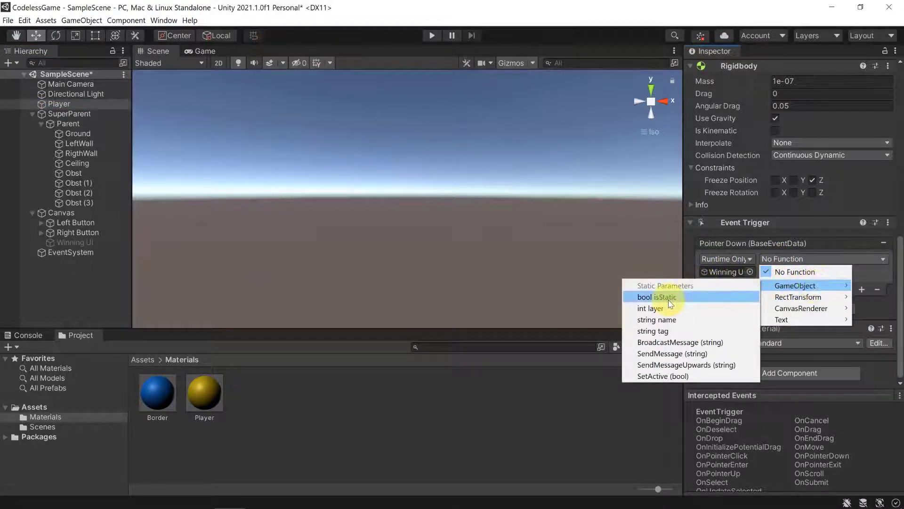
{"action": "left_click", "coordinate": [666, 376]}
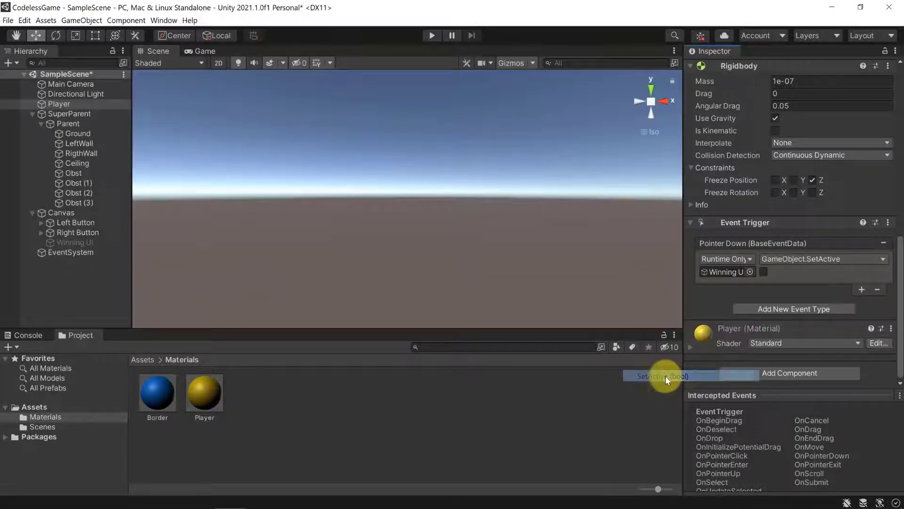
{"action": "left_click", "coordinate": [764, 273]}
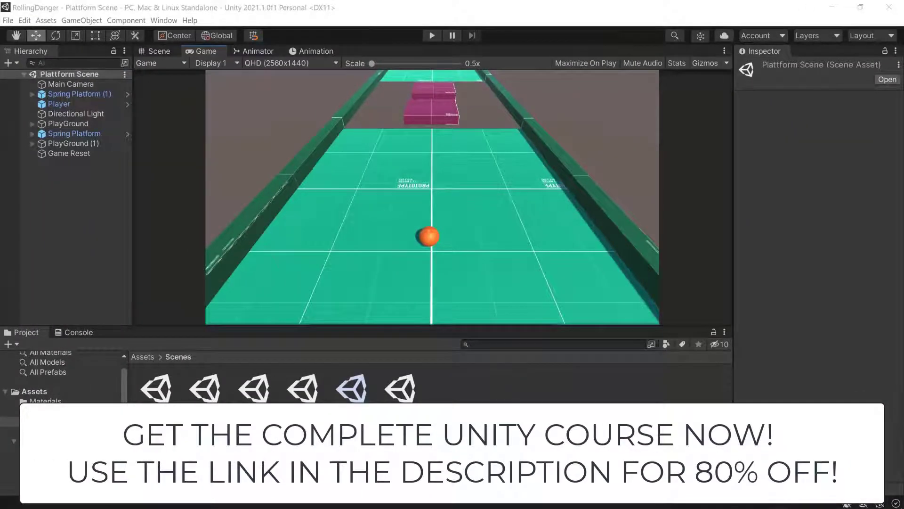
{"action": "left_click", "coordinate": [431, 37]}
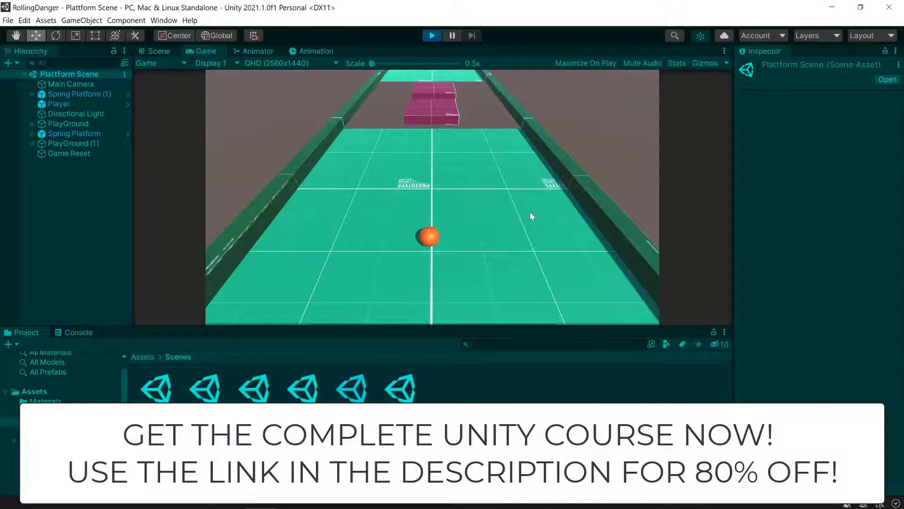
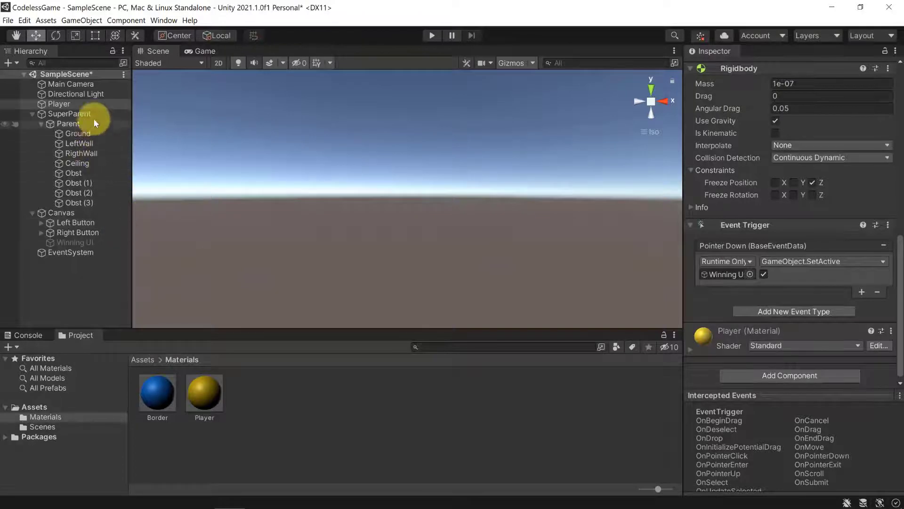
Add a Physics Raycaster component to the Main Camera.
{"action": "left_click", "coordinate": [71, 84]}
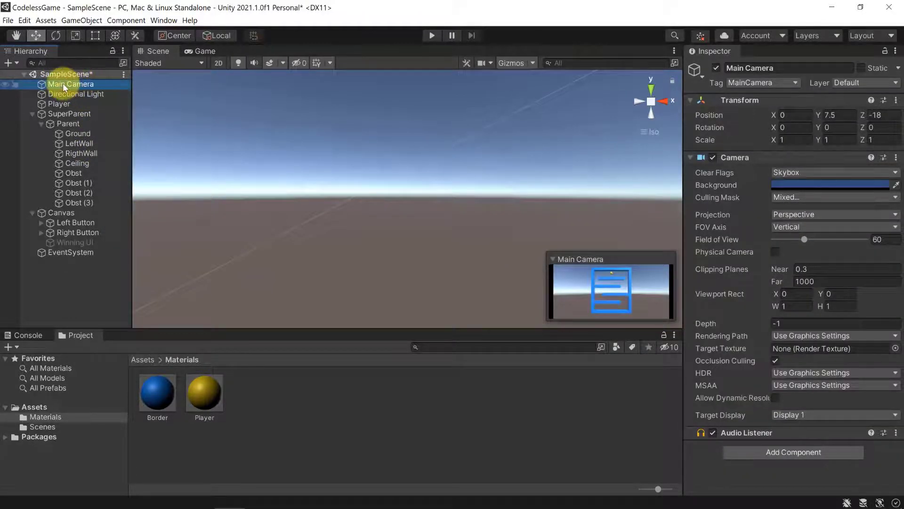
{"action": "left_click", "coordinate": [760, 452]}
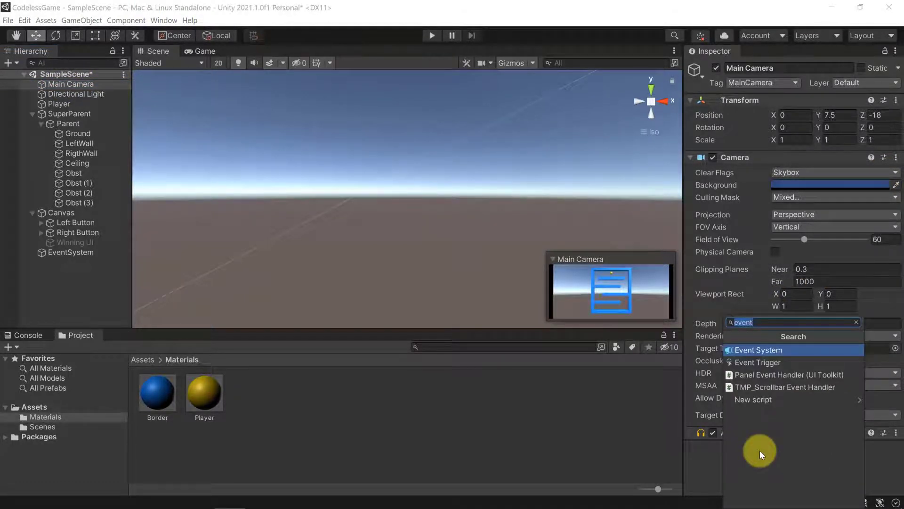
{"action": "type", "text": "Phy"}
{"action": "key", "text": "Down"}
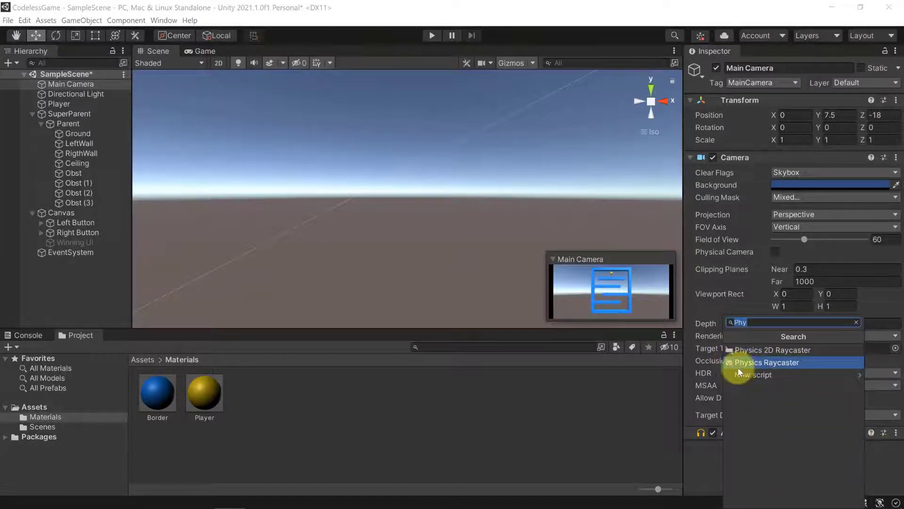
{"action": "left_click", "coordinate": [754, 362]}
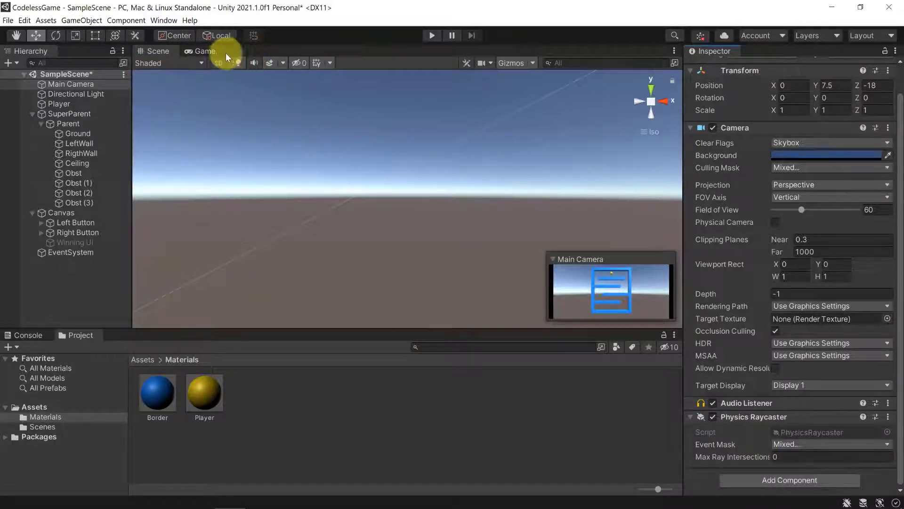
Show the Game view and review the Player's Pointer Down event and the Main Camera's Physics Raycaster.
{"action": "left_click", "coordinate": [210, 52]}
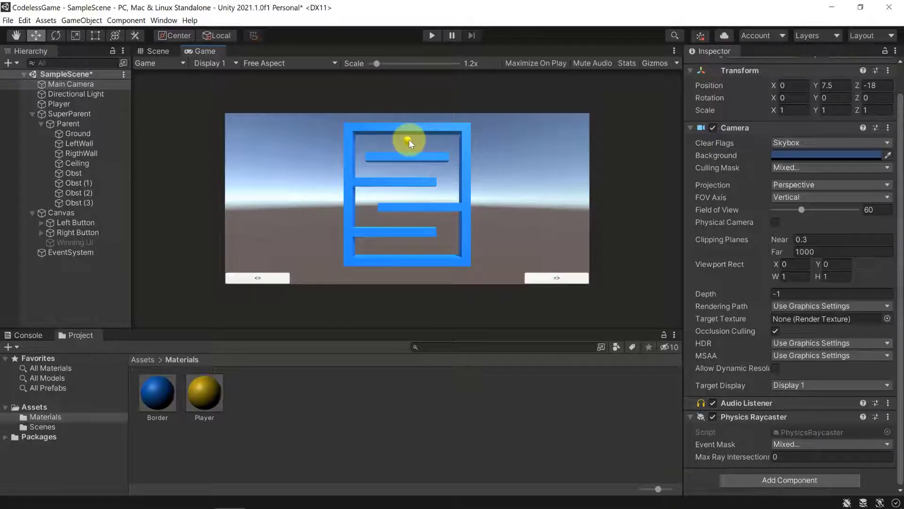
{"action": "left_click", "coordinate": [70, 105]}
{"action": "scroll", "coordinate": [800, 330], "scroll_direction": "down", "scroll_amount": 4}
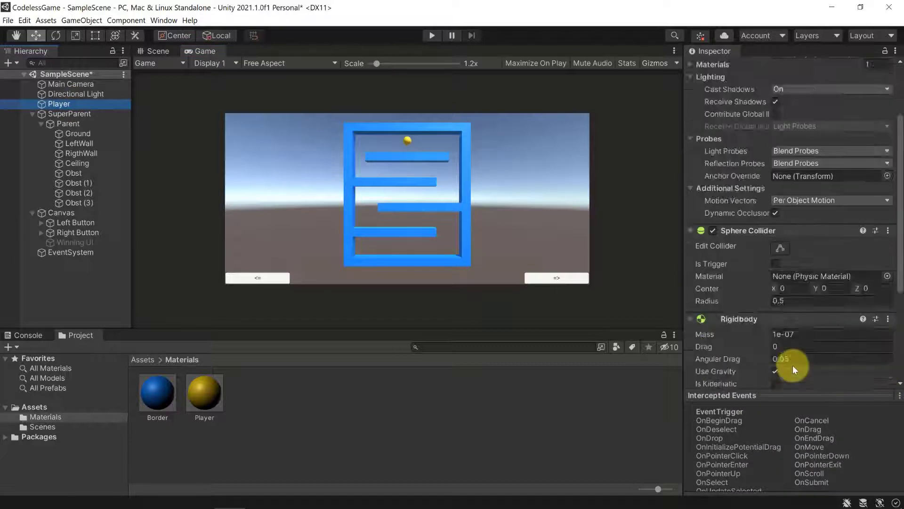
{"action": "scroll", "coordinate": [791, 358], "scroll_direction": "down", "scroll_amount": 5}
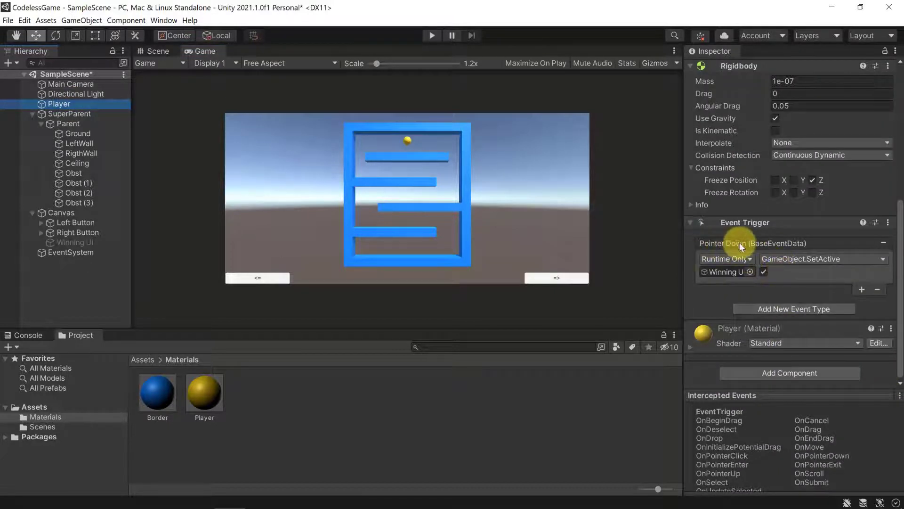
{"action": "left_click", "coordinate": [64, 83]}
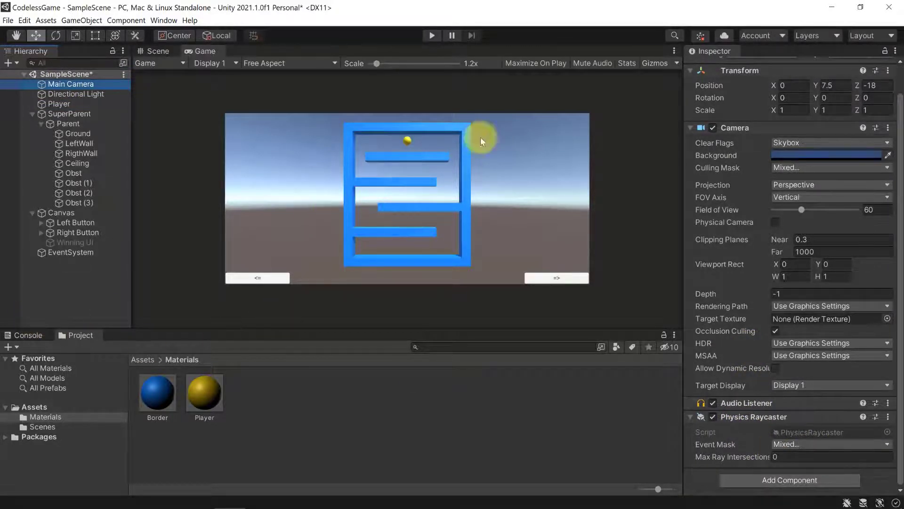
Run the game, enlarge the Game view scale to 2.1x and test the Pointer Down event on the Player ball.
{"action": "left_click", "coordinate": [434, 34]}
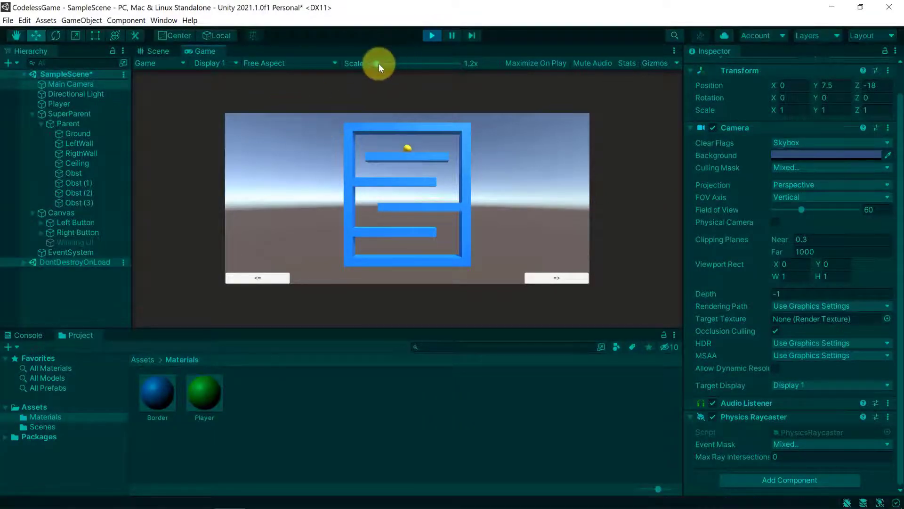
{"action": "left_click_drag", "start_coordinate": [378, 63], "coordinate": [403, 64]}
{"action": "left_click", "coordinate": [408, 103]}
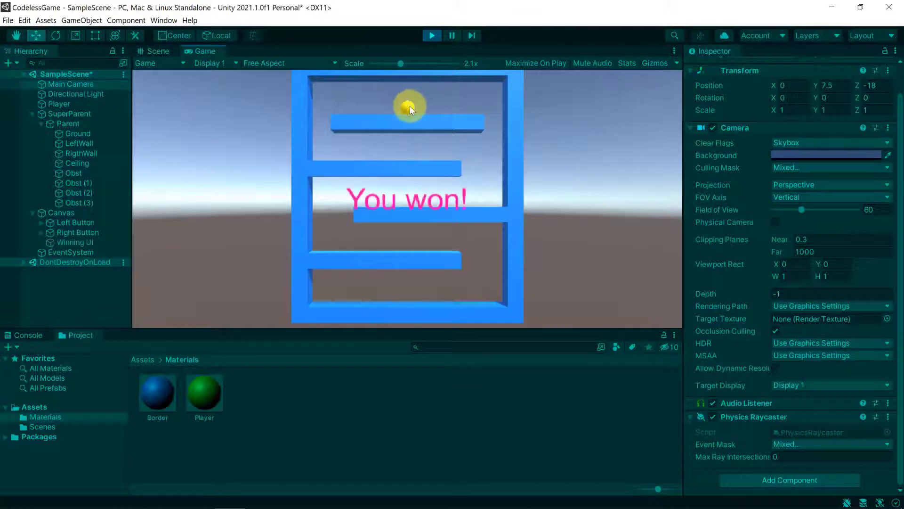
{"action": "left_click", "coordinate": [423, 277]}
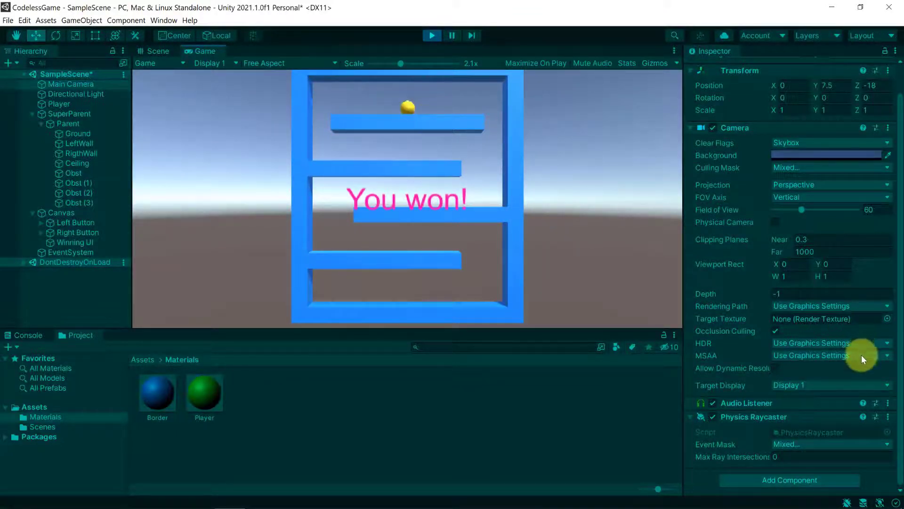
Review the Player's Event Trigger while the game runs, trigger the ball again and stop the game.
{"action": "left_click", "coordinate": [58, 104]}
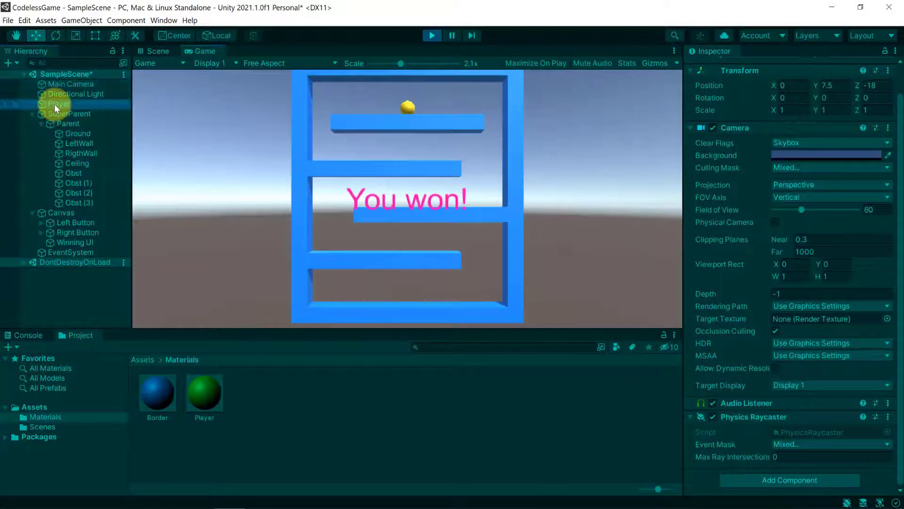
{"action": "scroll", "coordinate": [801, 330], "scroll_direction": "down", "scroll_amount": 5}
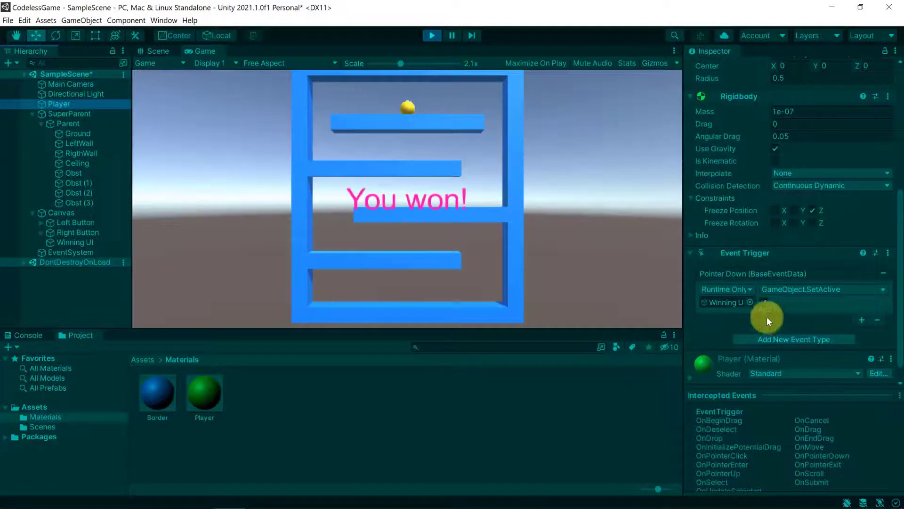
{"action": "scroll", "coordinate": [766, 317], "scroll_direction": "down", "scroll_amount": 2}
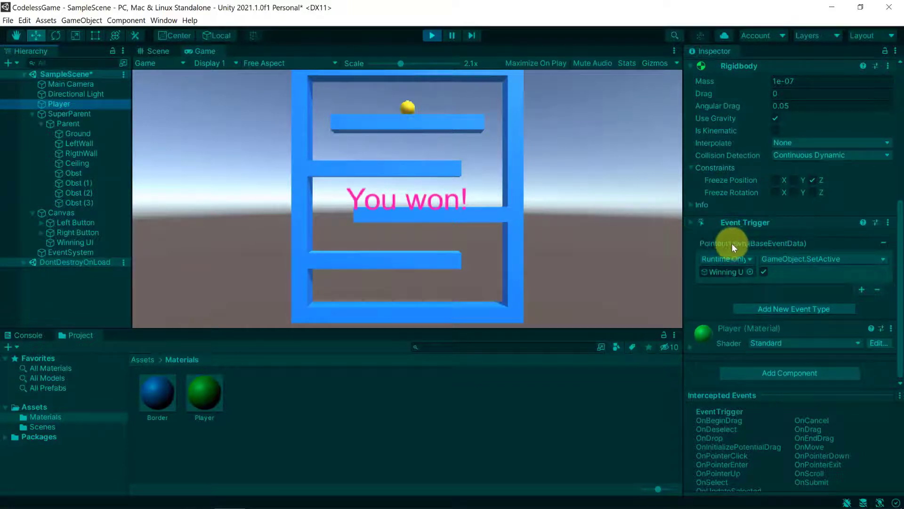
{"action": "left_click", "coordinate": [409, 108]}
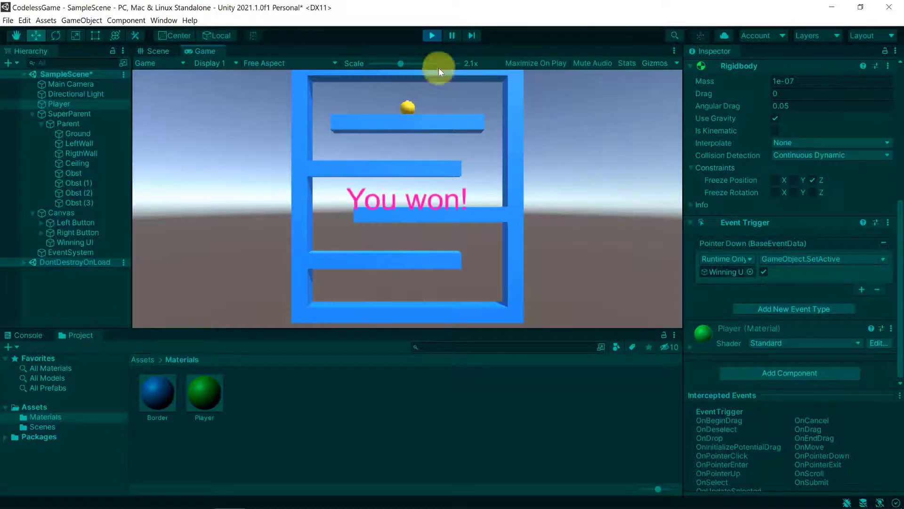
{"action": "left_click", "coordinate": [432, 35]}
Add a Pointer Exit event to the Player's Event Trigger that calls GameObject.SetActive on Winning UI with the value false.
{"action": "left_click", "coordinate": [780, 309]}
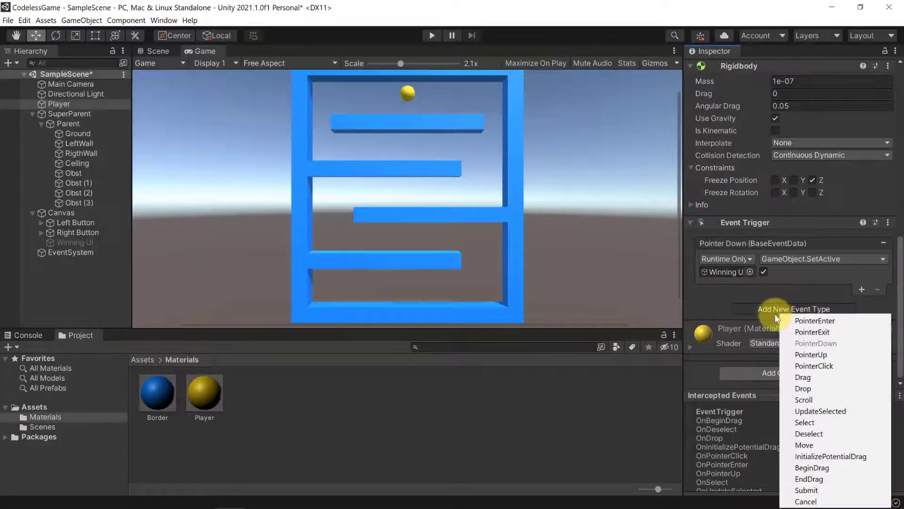
{"action": "left_click", "coordinate": [792, 313]}
{"action": "left_click", "coordinate": [792, 312]}
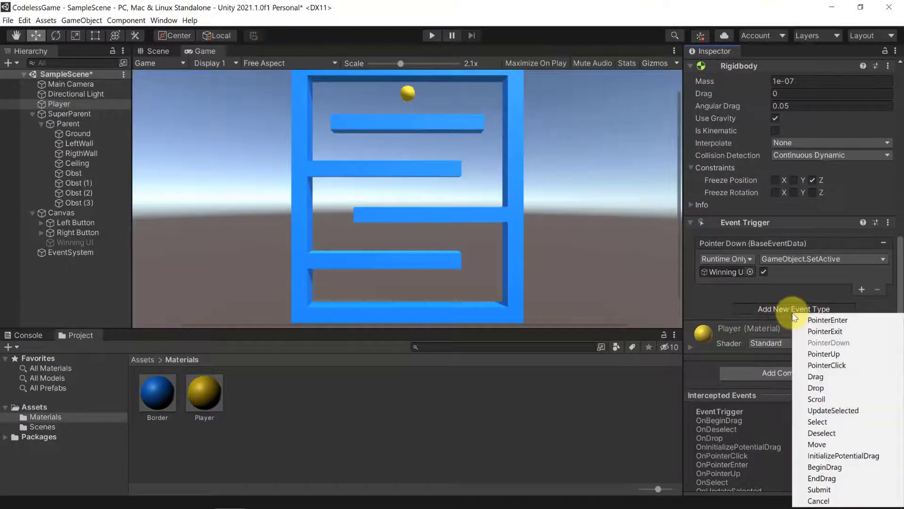
{"action": "left_click", "coordinate": [825, 332]}
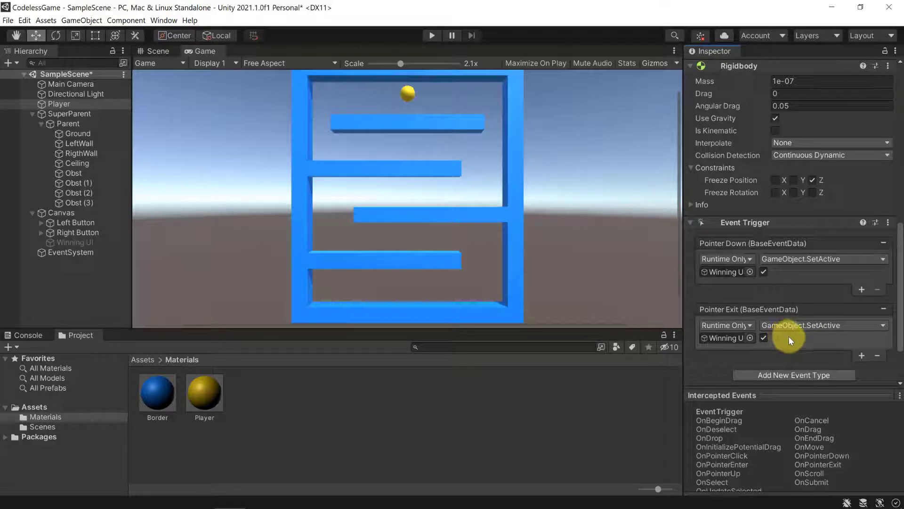
{"action": "left_click", "coordinate": [763, 337]}
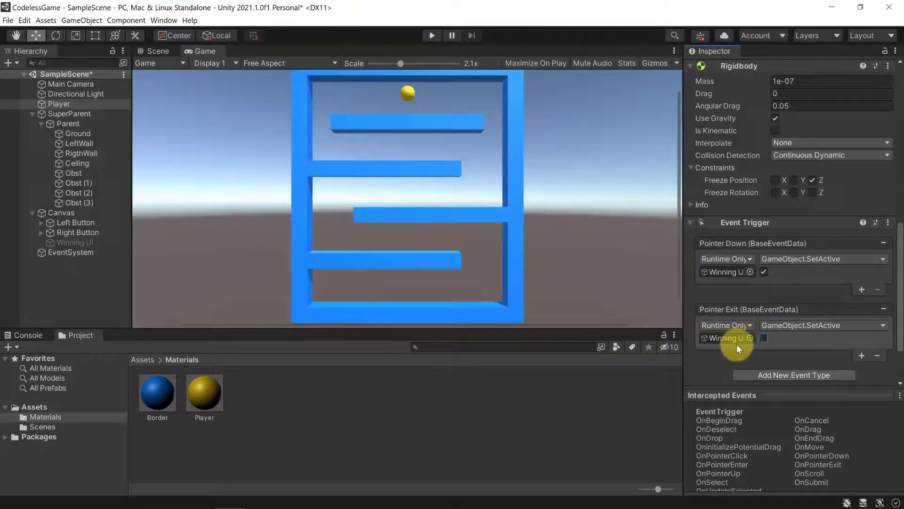
Run the game, test the Pointer Down and Pointer Exit events repeatedly on the Player ball, and stop the game.
{"action": "left_click", "coordinate": [431, 34]}
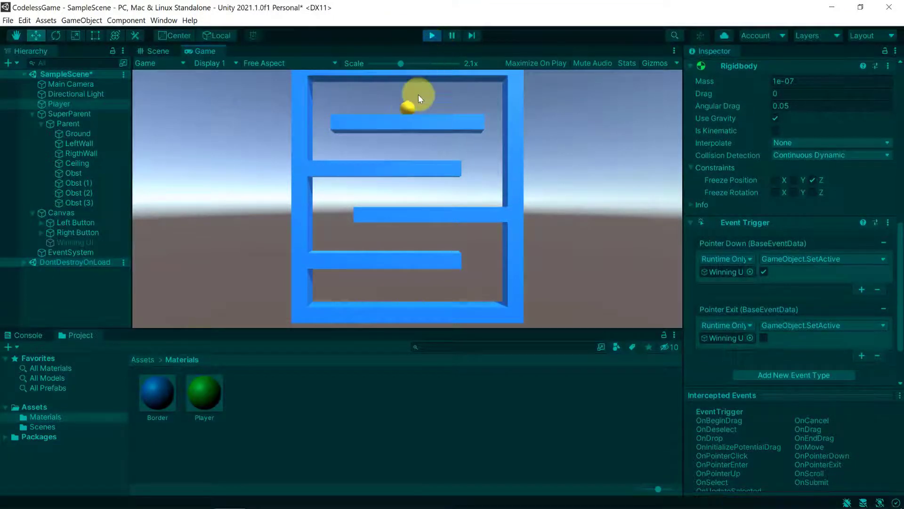
{"action": "left_click", "coordinate": [408, 107]}
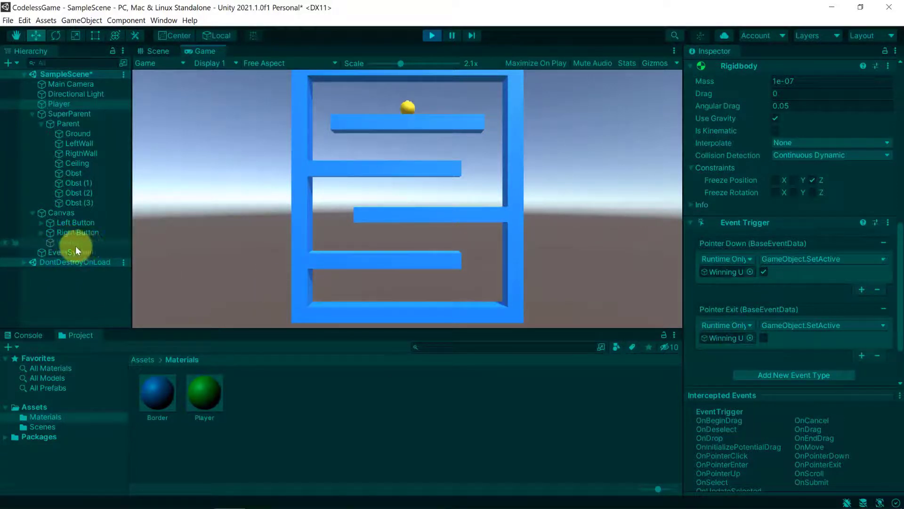
{"action": "left_click", "coordinate": [411, 106]}
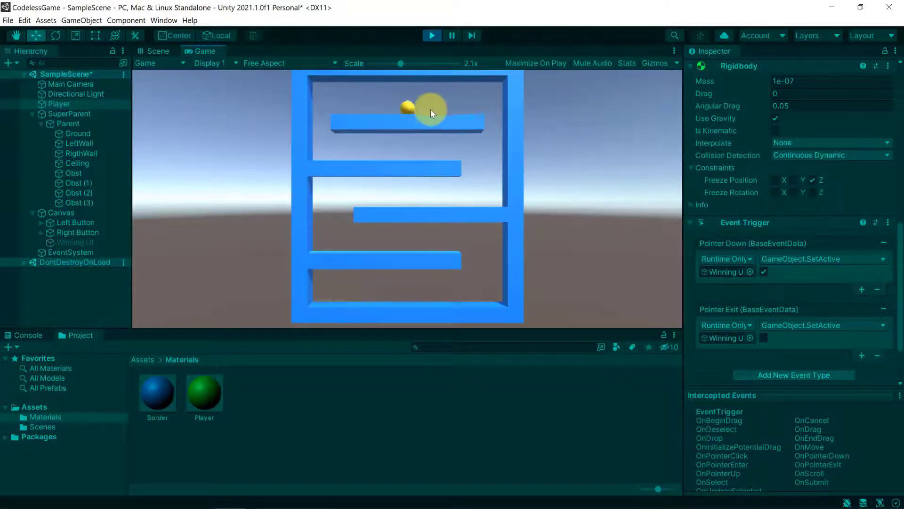
{"action": "left_click", "coordinate": [405, 106]}
{"action": "left_click", "coordinate": [406, 108]}
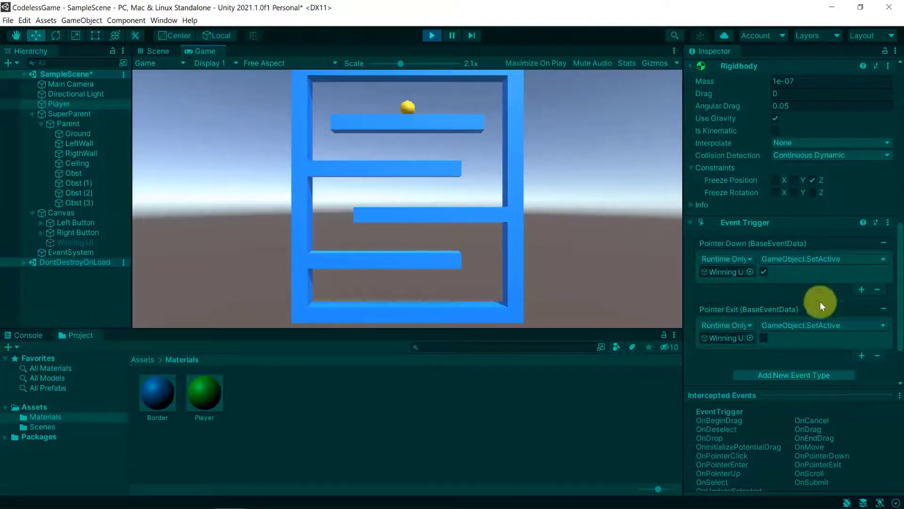
{"action": "left_click", "coordinate": [432, 35]}
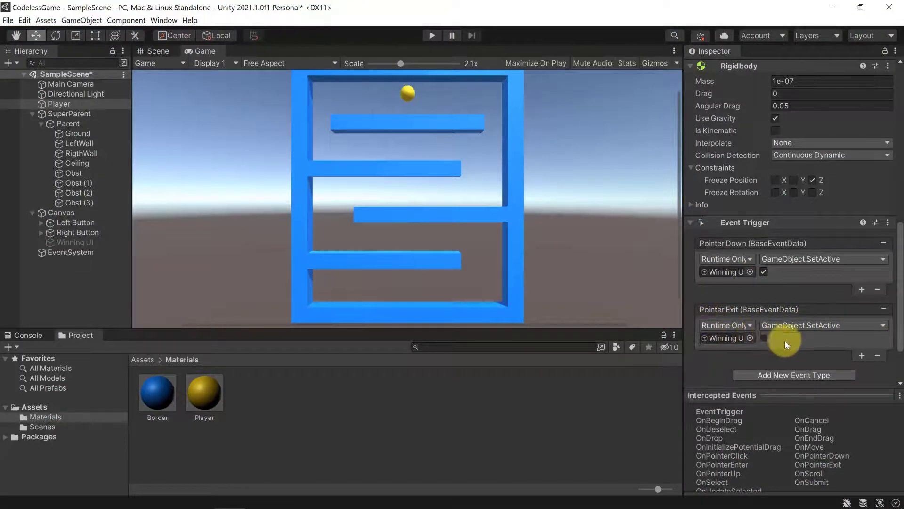
Remove the Pointer Exit event with its callback, and add an extra empty Pointer Down callback before deleting it again.
{"action": "left_click", "coordinate": [877, 355]}
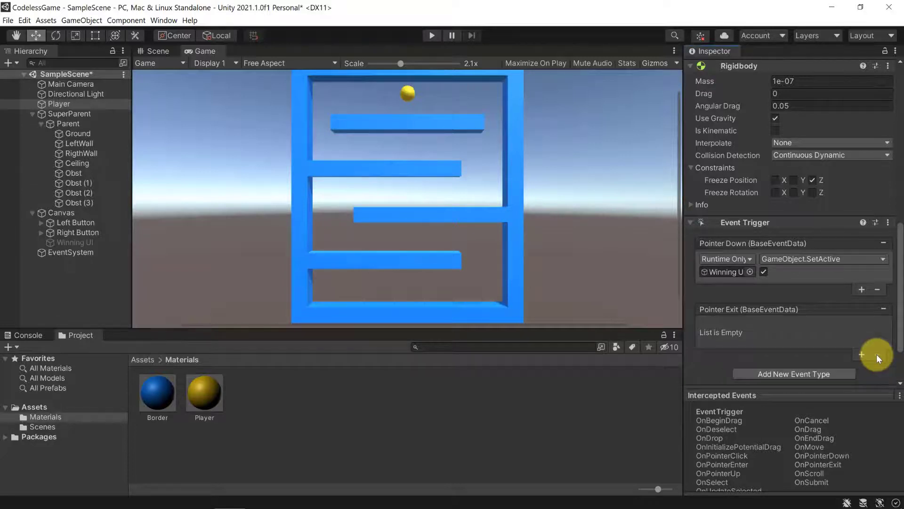
{"action": "left_click", "coordinate": [884, 309]}
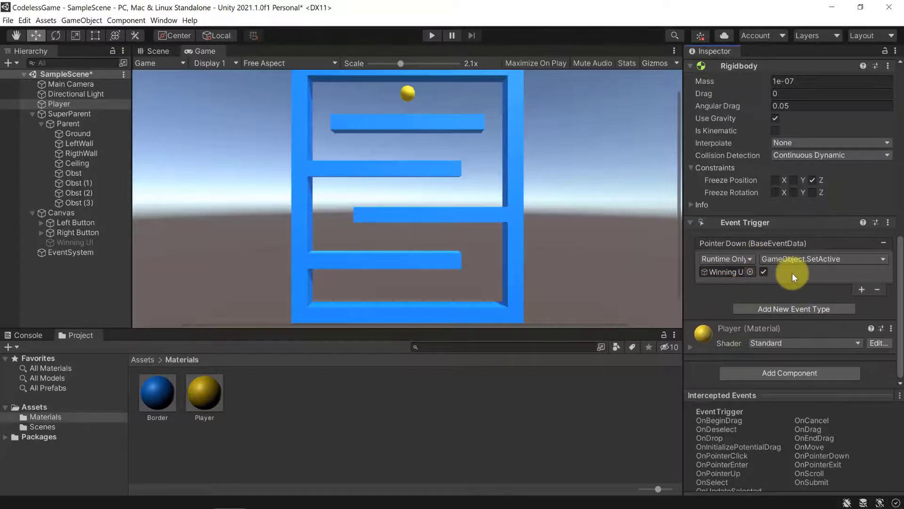
{"action": "left_click", "coordinate": [862, 290]}
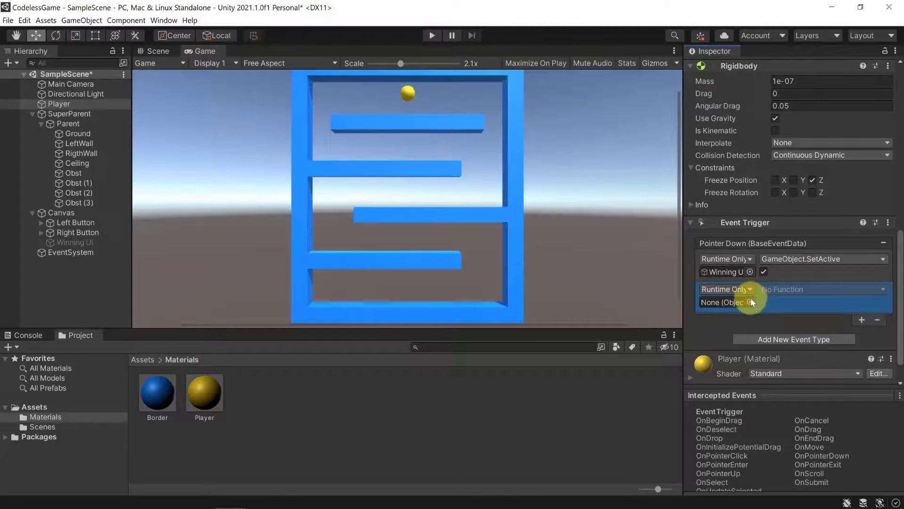
{"action": "left_click", "coordinate": [876, 320]}
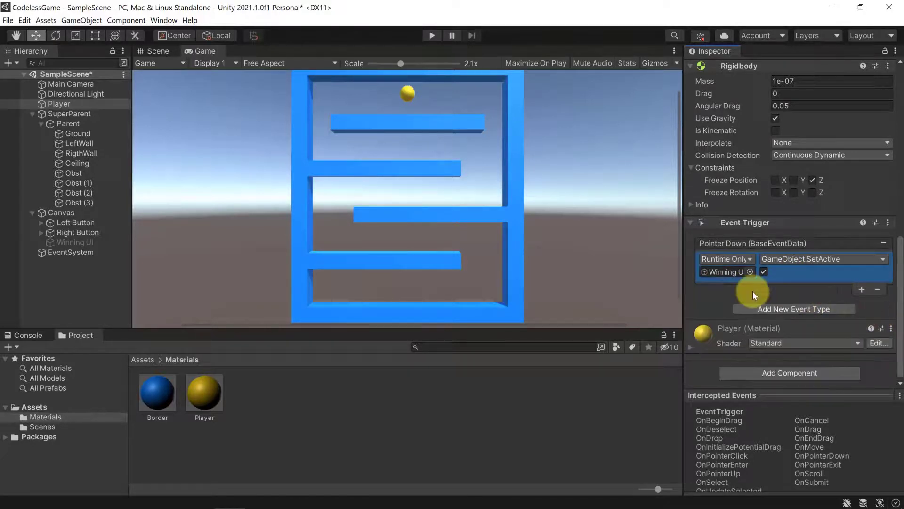